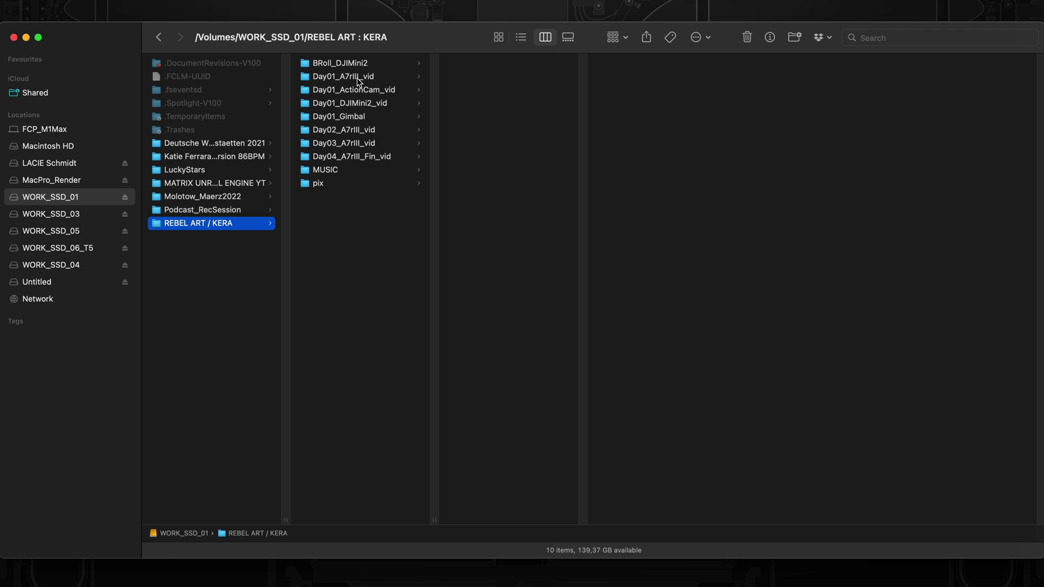
Browse the Day01–Day04 folders under REBEL ART / KERA, settling on Day02_A7rIII_vid's 43 clips.
click(340, 81)
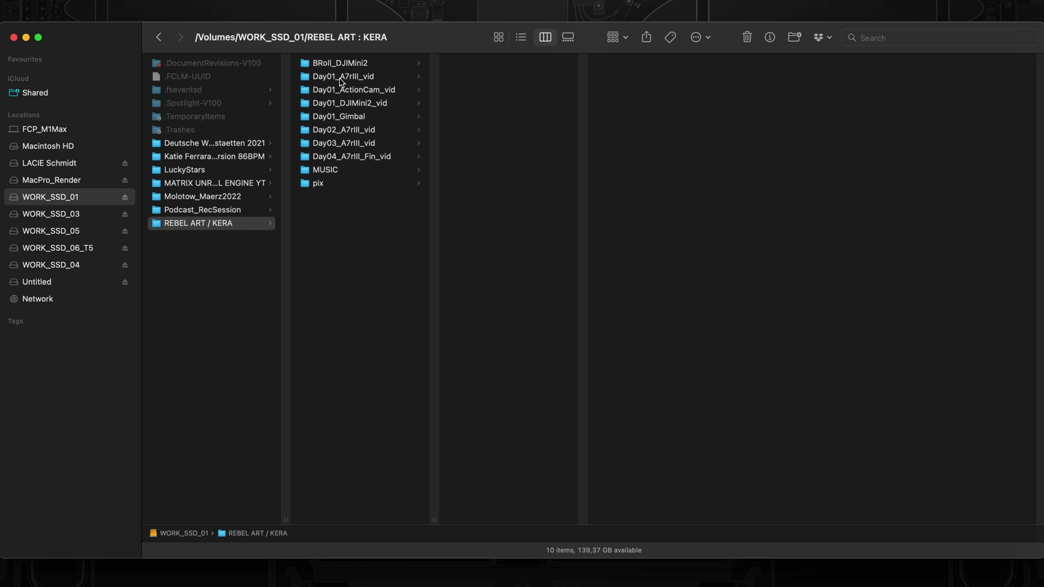
click(334, 91)
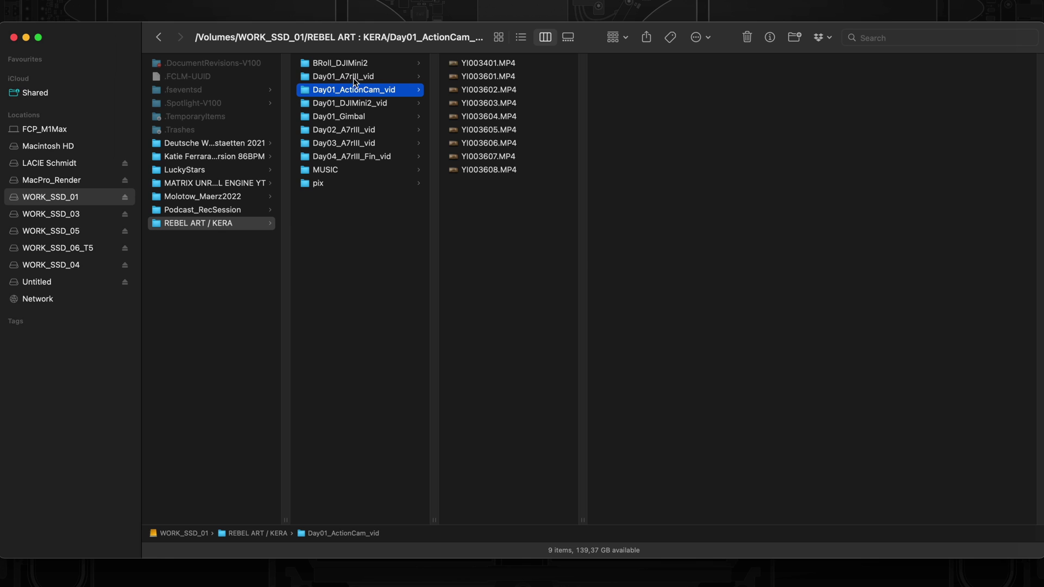
click(354, 80)
click(350, 92)
click(348, 106)
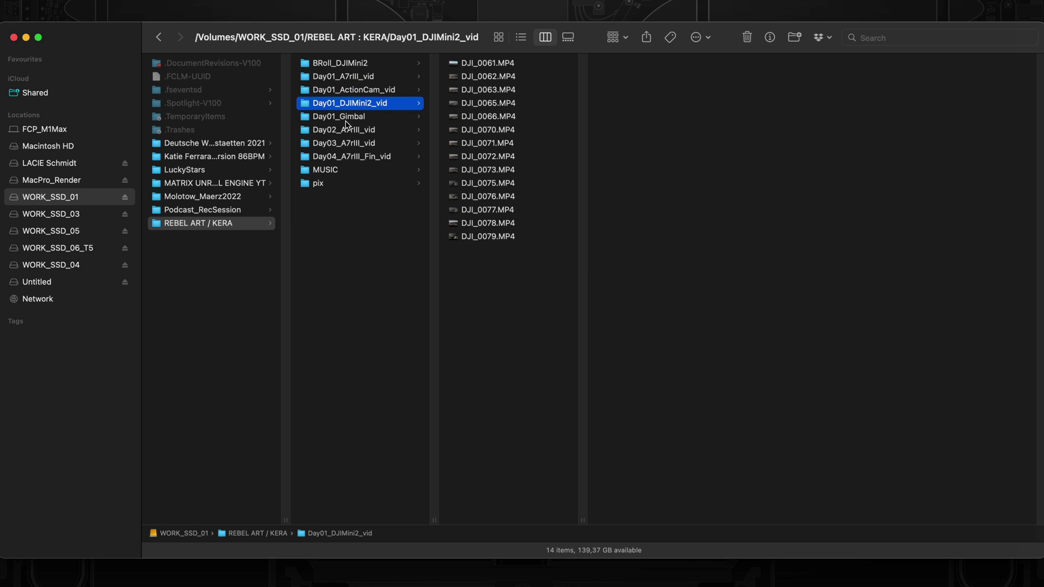
click(347, 122)
click(348, 130)
click(351, 143)
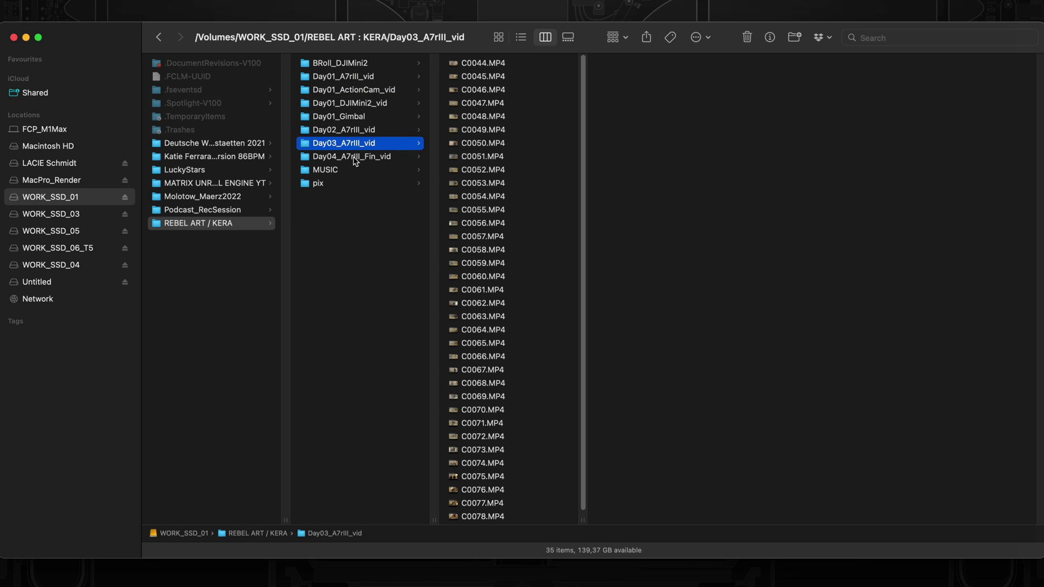
click(354, 156)
click(375, 130)
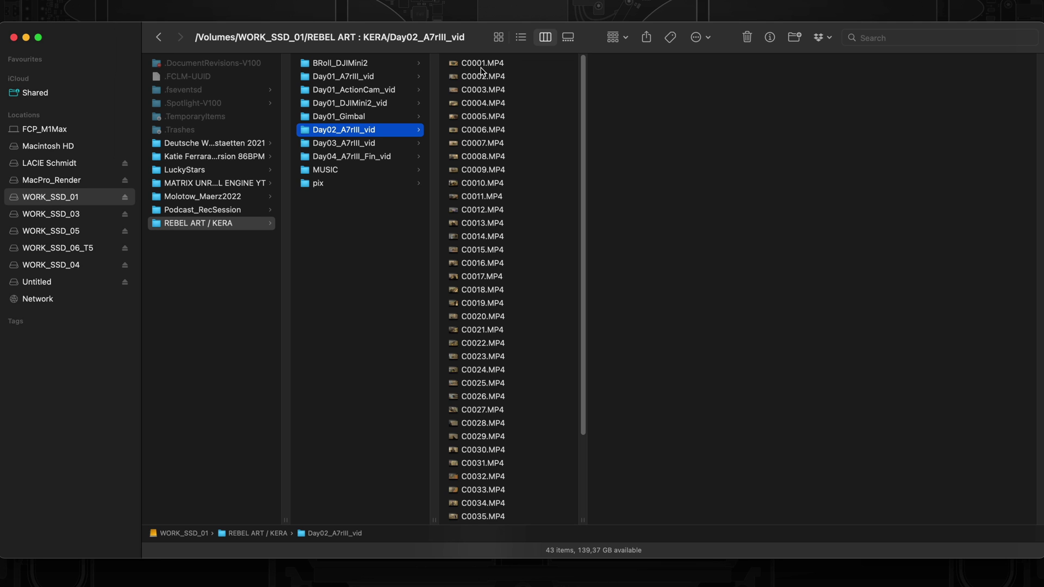
scroll(475, 92, down, 2)
scroll(466, 163, up, 3)
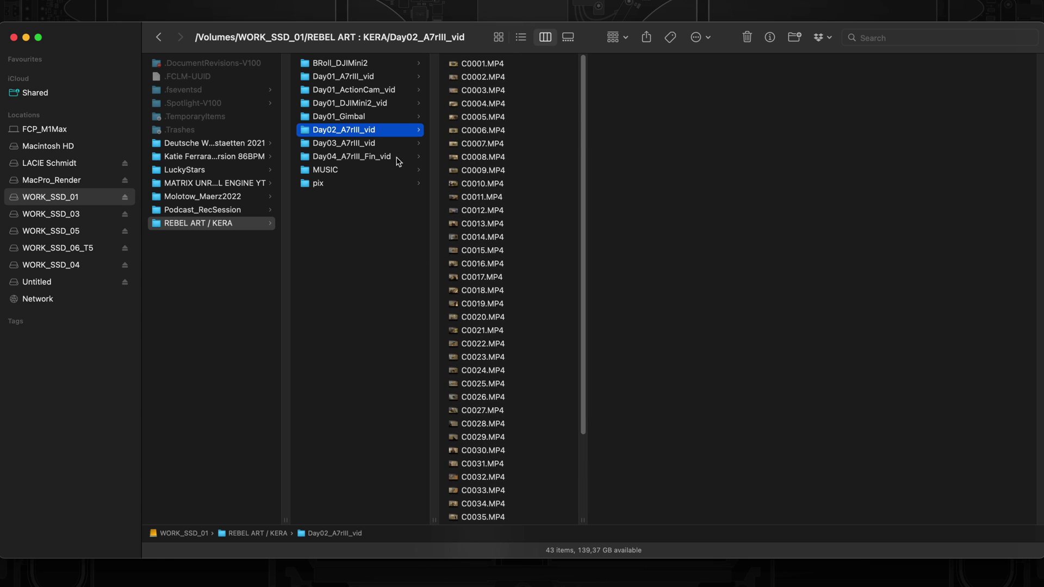
Select all 83 clips in Day01_A7rIII_vid and open Rename Finder Items.
key(Up)
key(Up)
key(Up)
key(Up)
click(477, 63)
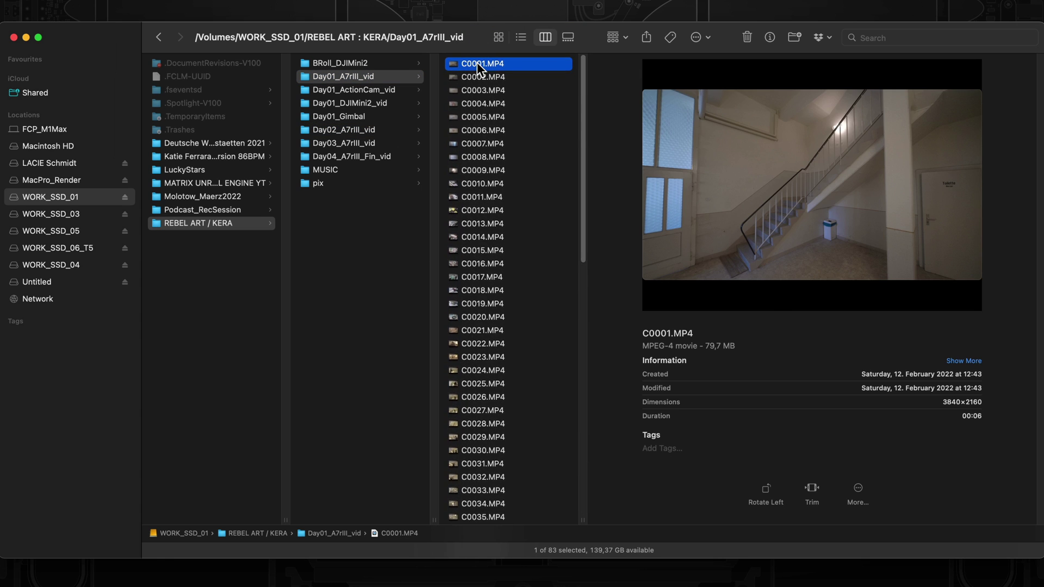
key(super+a)
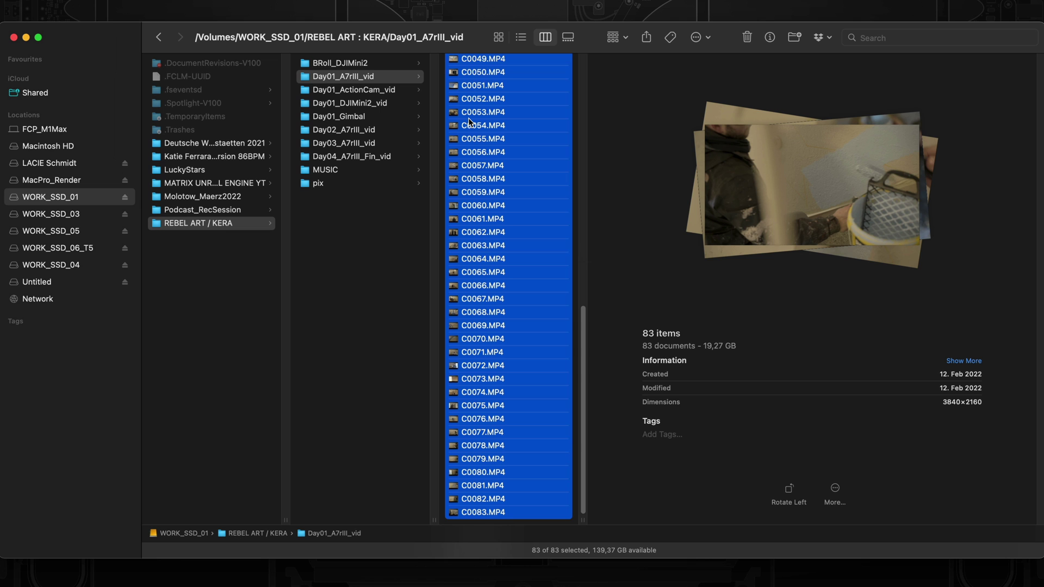
right_click(471, 121)
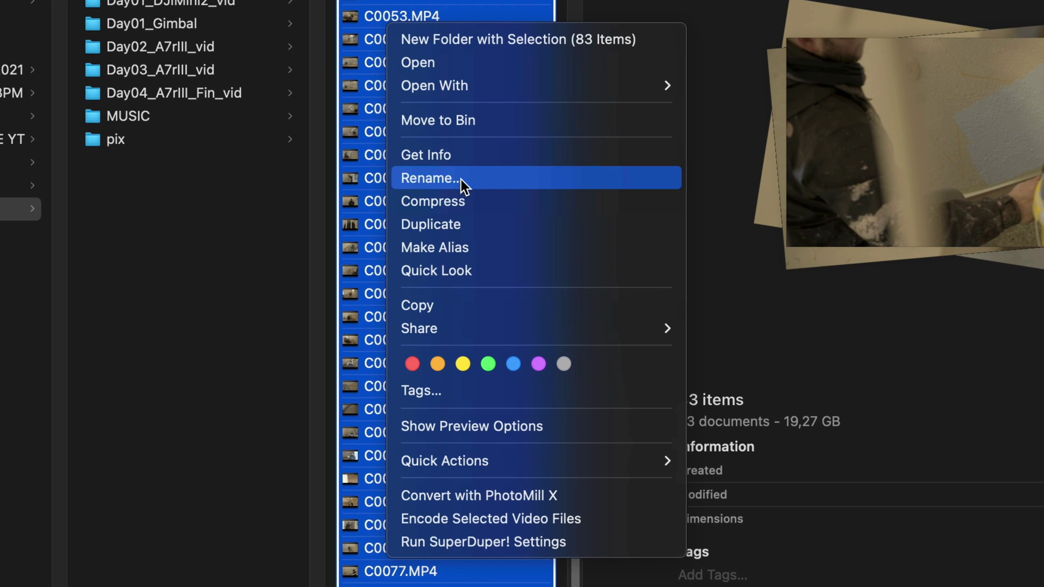
click(461, 178)
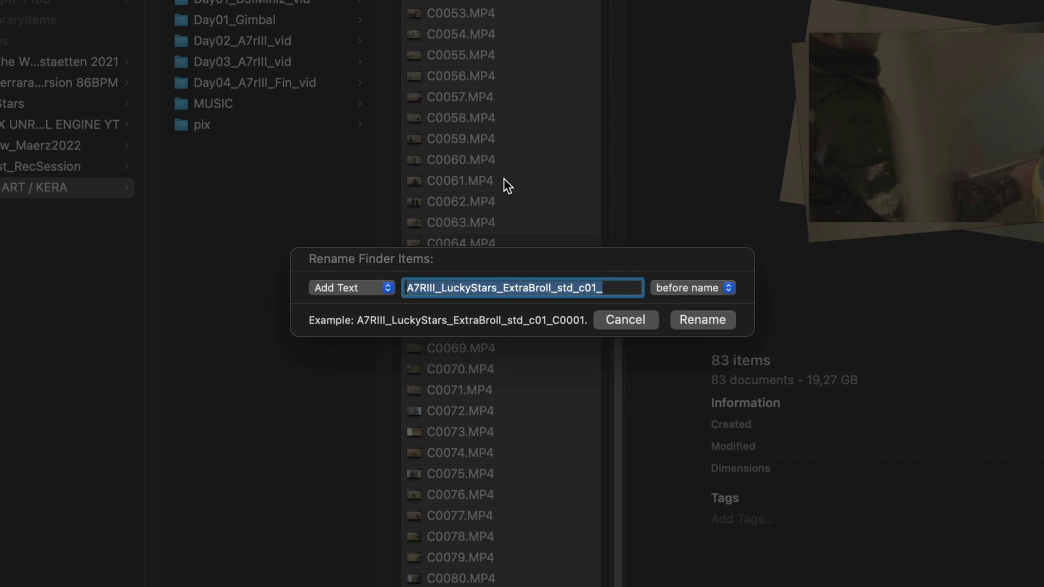
Try the Replace Text and Format rename modes, leaving Format on Name and Index.
click(370, 288)
click(357, 275)
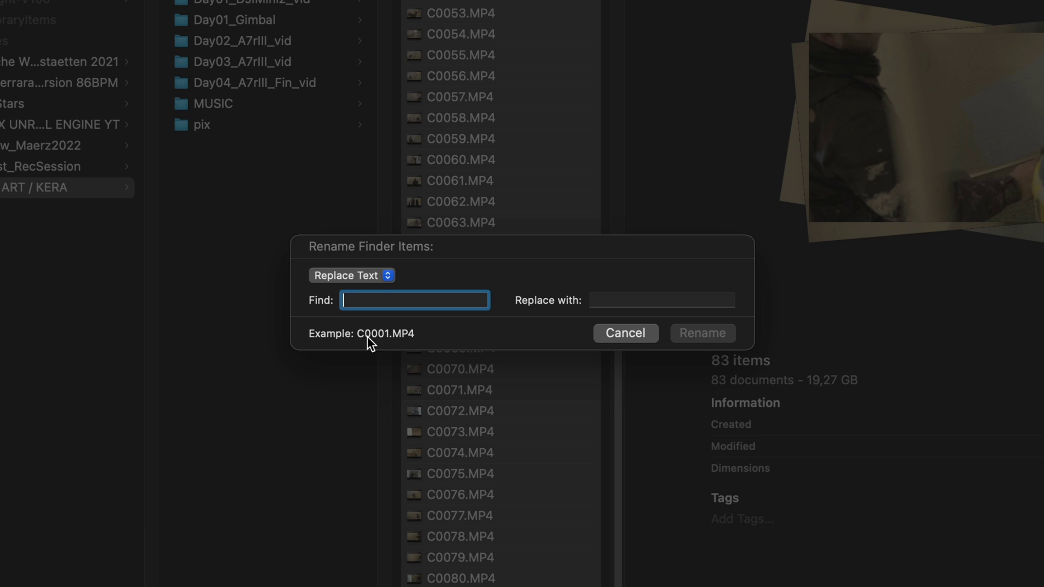
click(371, 276)
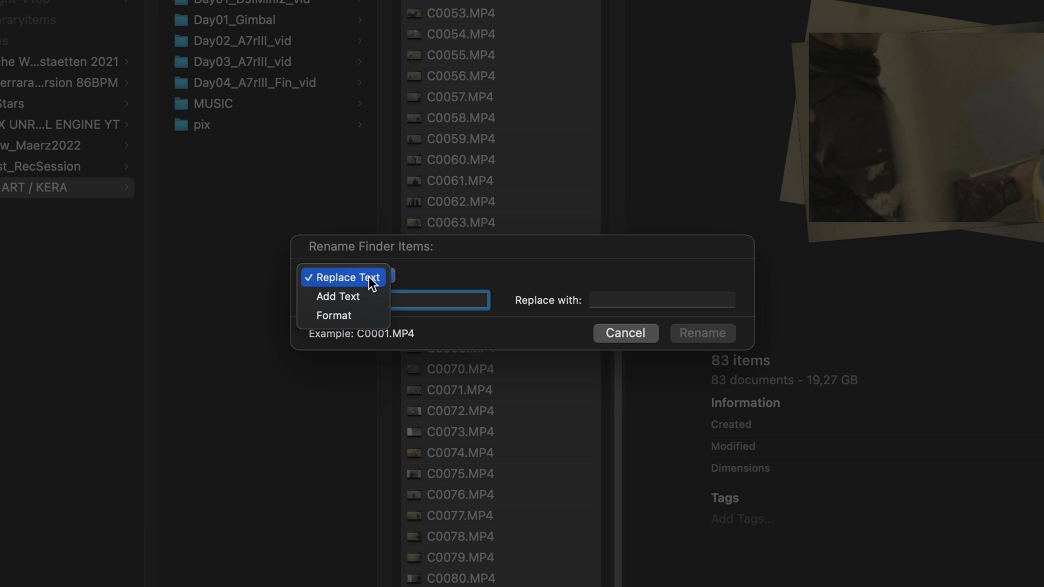
click(360, 314)
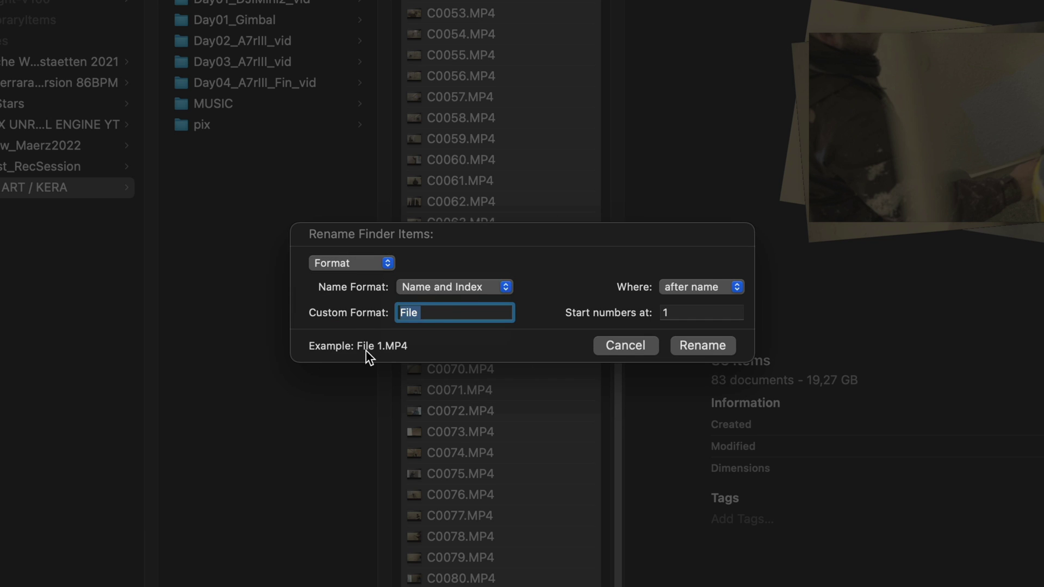
click(482, 287)
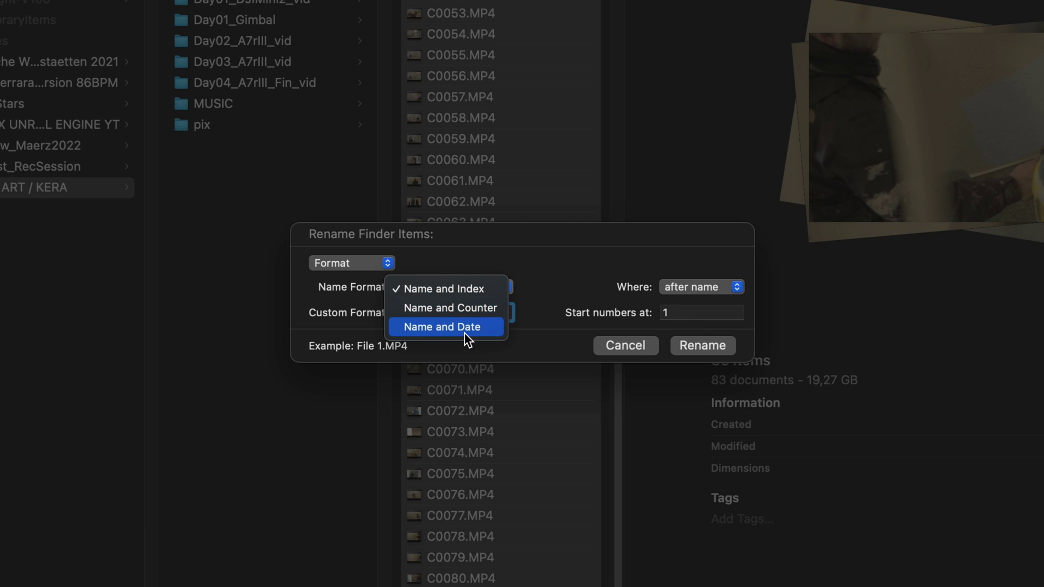
click(348, 263)
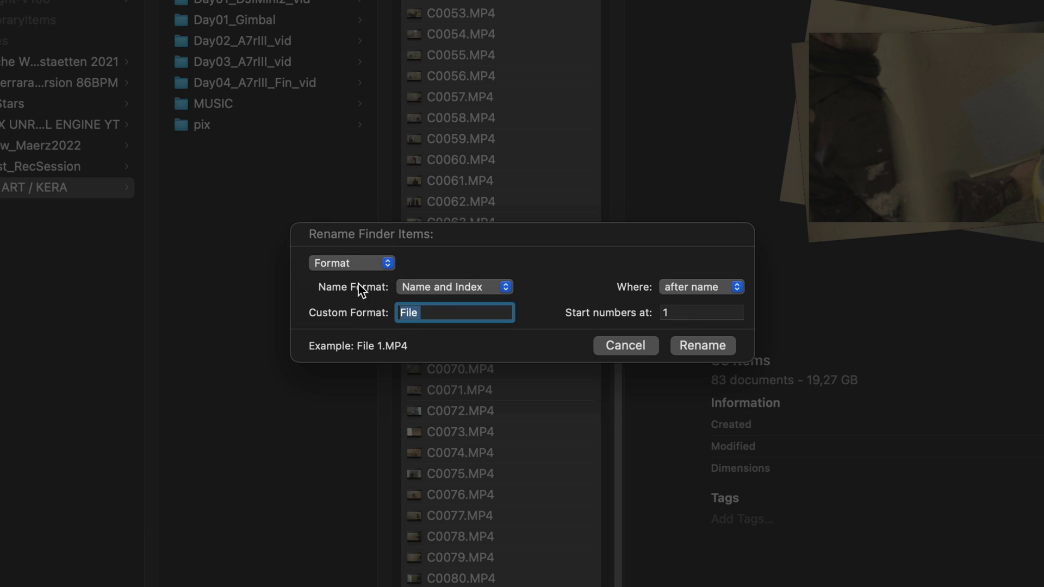
click(357, 261)
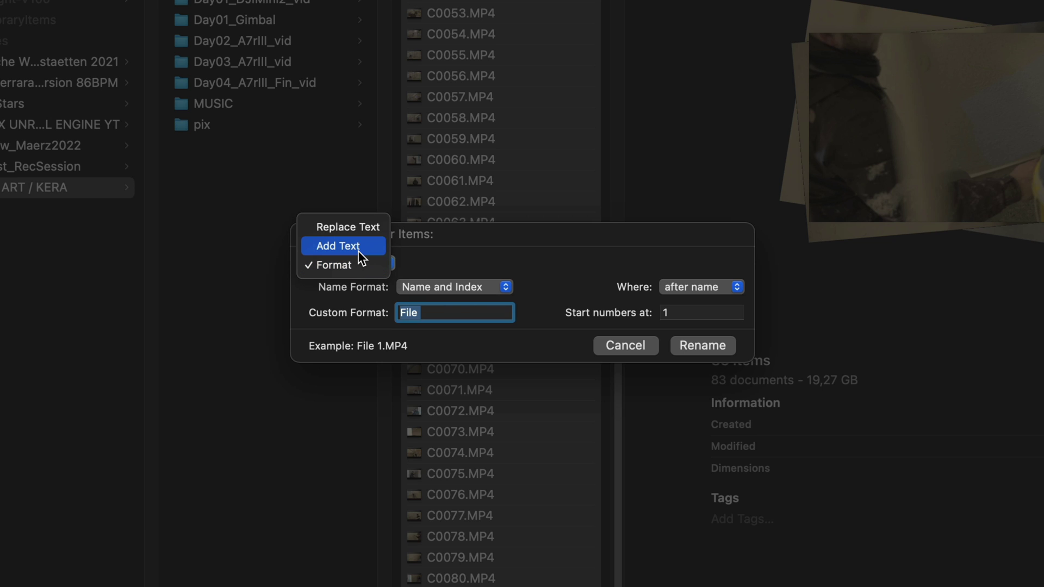
Switch to Add Text before name and replace LuckyStars with Kera_RebelArt in the prefix.
click(357, 248)
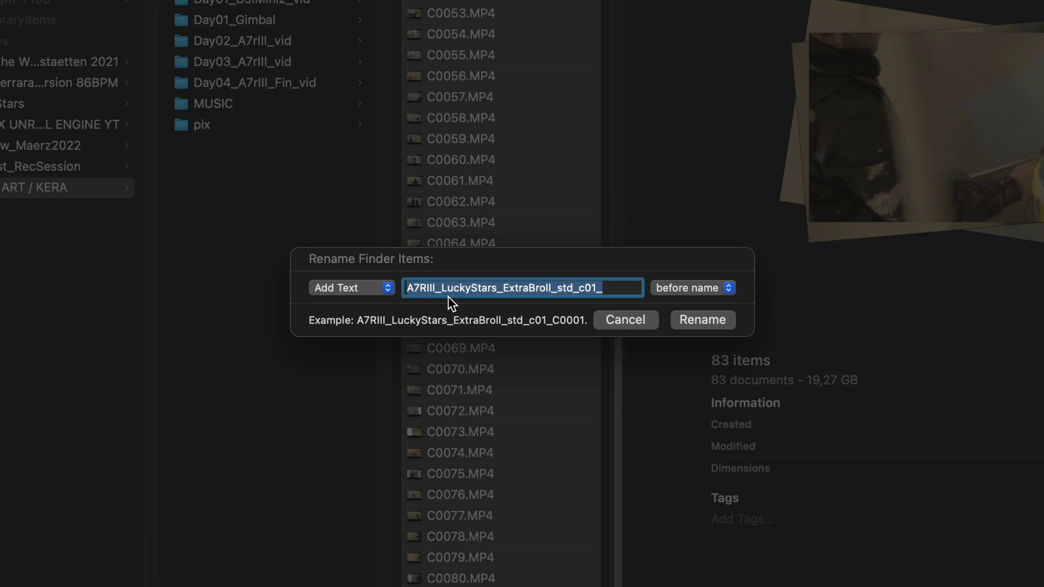
click(426, 289)
drag(443, 288, 503, 288)
key(Left)
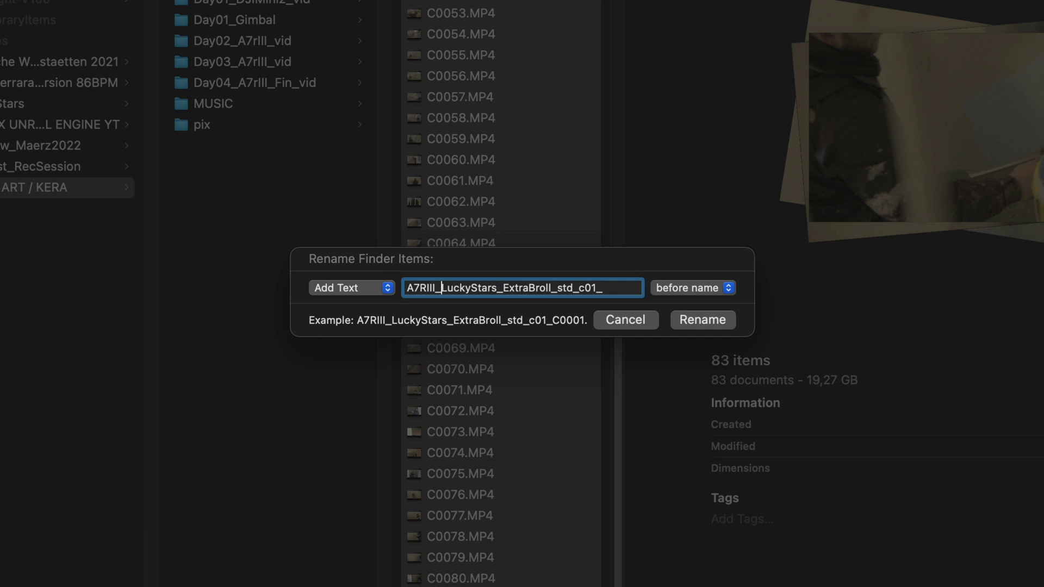
key(shift+Right)
key(shift+Right)
key(shift+Right)
key(shift+Right)
key(shift+Right)
key(shift+Right)
key(shift+Right)
key(shift+Right)
key(shift+Right)
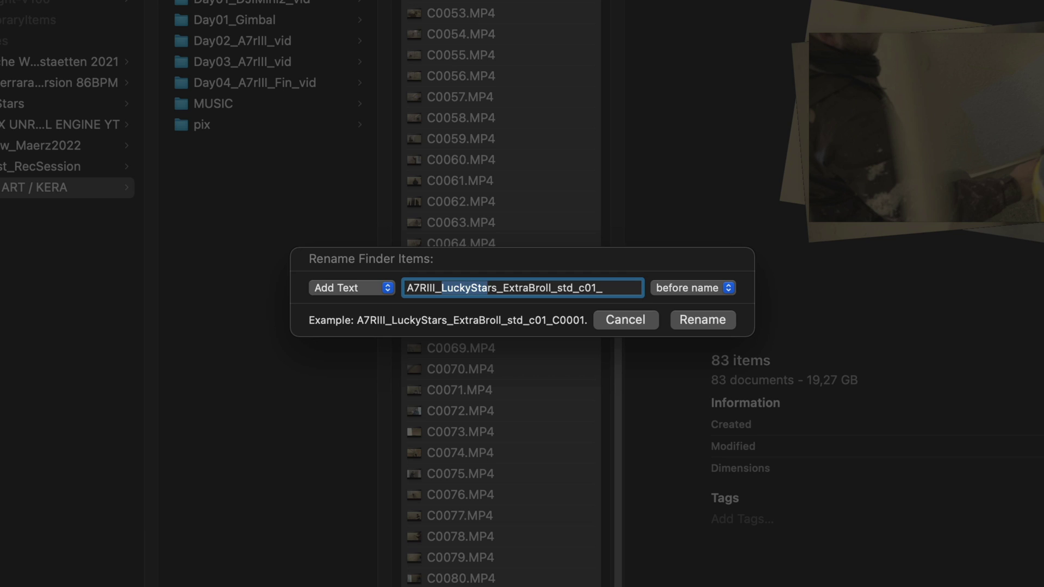
key(shift+Right)
text(Kera_RebelArt)
Replace ExtraBroll with Day01 in the prefix, keeping the std_c01 ending.
key(Right)
key(shift+Right)
key(shift+Right)
key(shift+Right)
key(shift+Right)
key(shift+Right)
key(shift+Right)
key(shift+Right)
key(shift+Right)
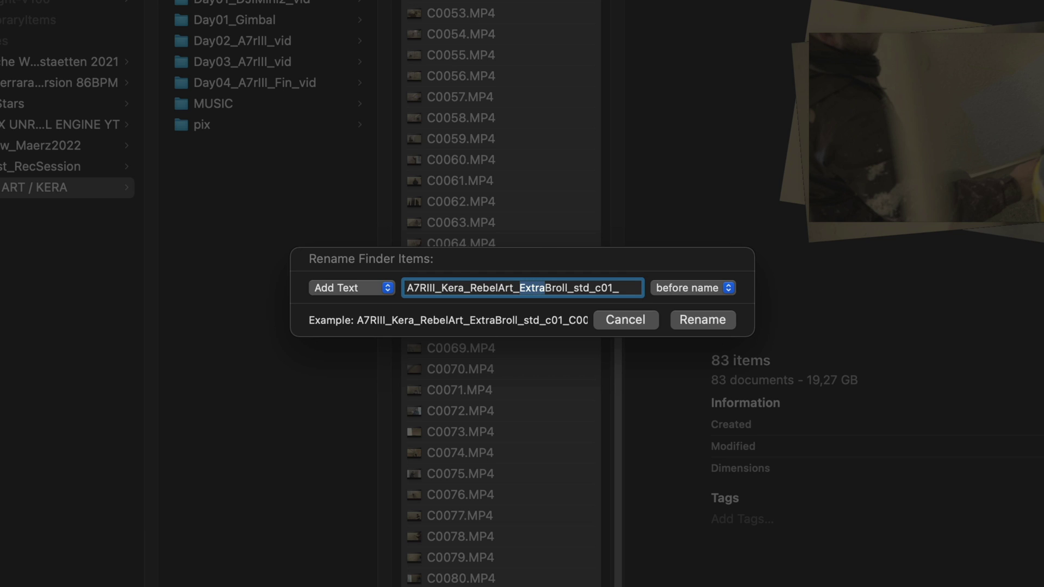
key(shift+Right)
key(shift+Right)
text(Day01)
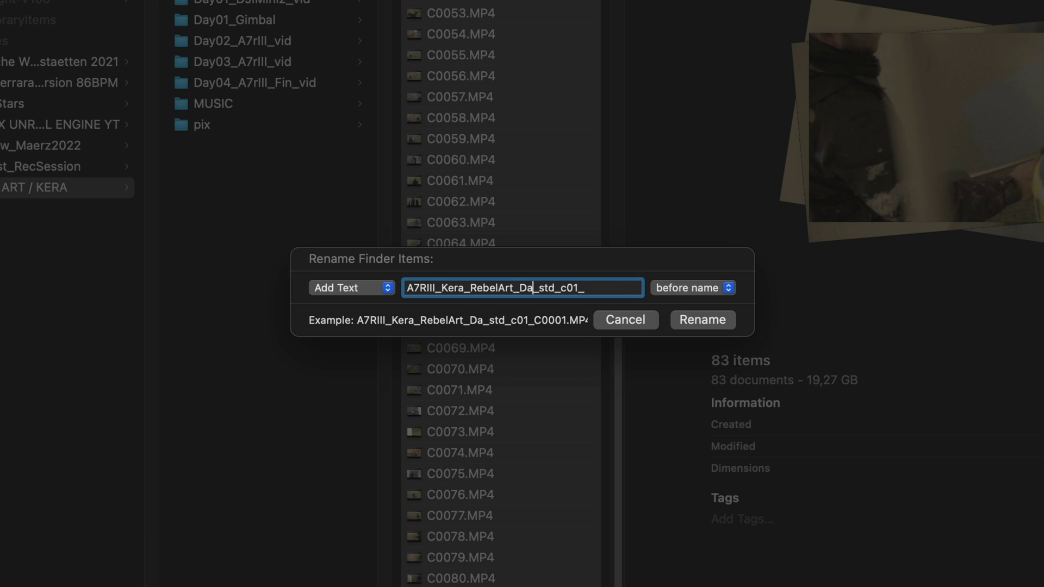
key(Right)
key(Right)
key(Right)
key(Right)
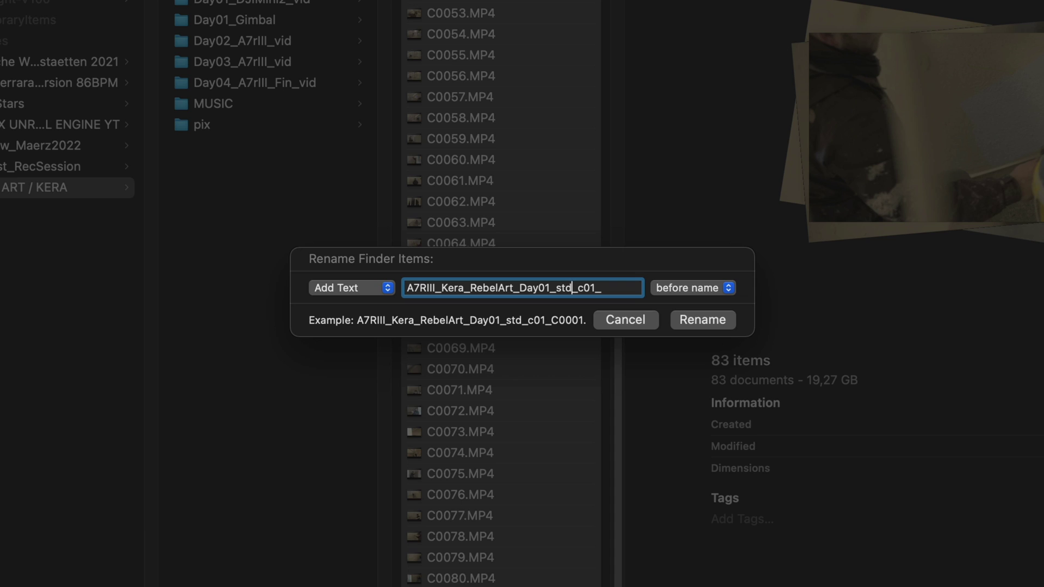
key(Right)
key(Right)
key(Right)
key(Right)
key(Left)
key(Left)
key(Right)
key(Right)
key(Right)
key(Right)
key(Right)
key(Right)
Apply the A7RIII_Kera_RebelArt_Day01_std_c01_ prefix to the 83 clips and inspect BRoll_DJIMini2.
click(702, 319)
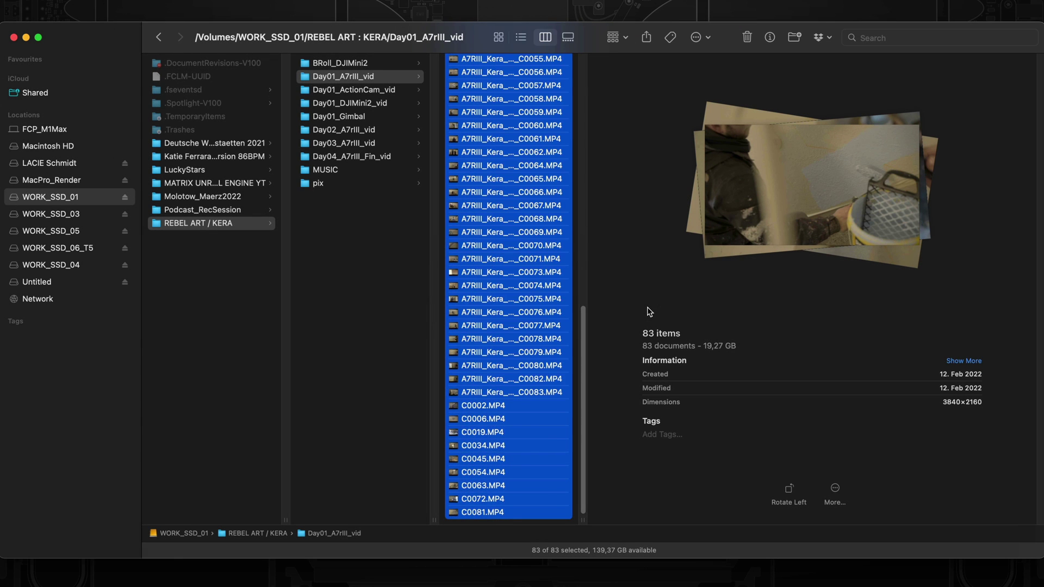
click(364, 64)
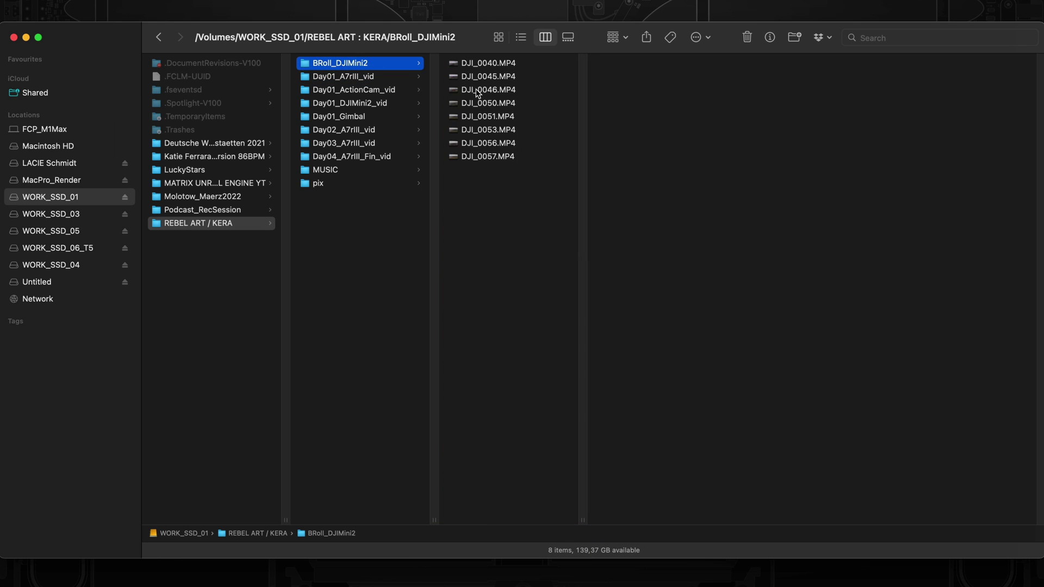
drag(504, 190, 473, 59)
click(356, 158)
click(355, 132)
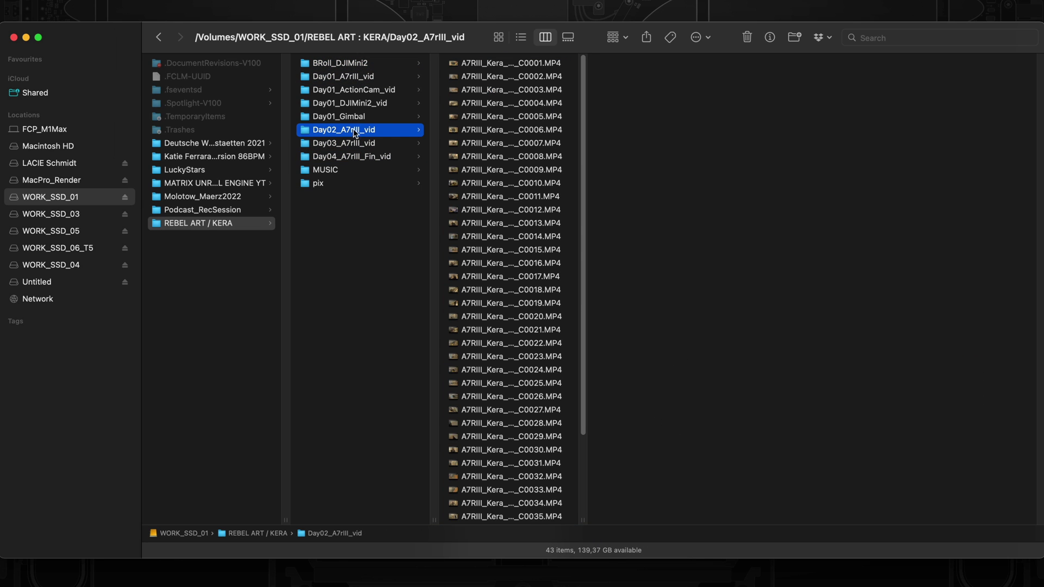
Review the renamed Day01 clip folders, then close the clip column back to the project folder.
click(379, 116)
click(366, 104)
click(368, 91)
click(366, 79)
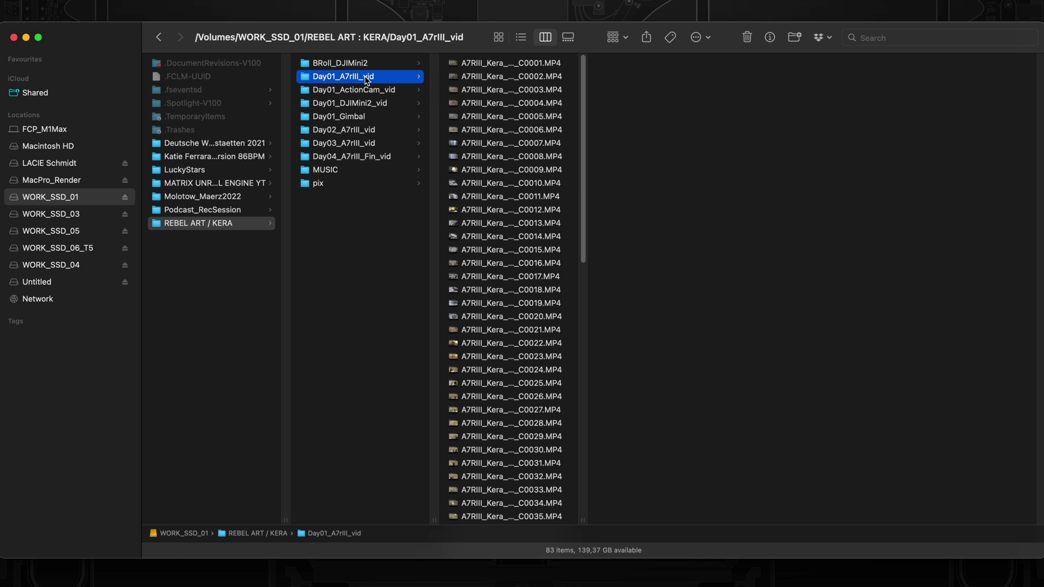
click(363, 65)
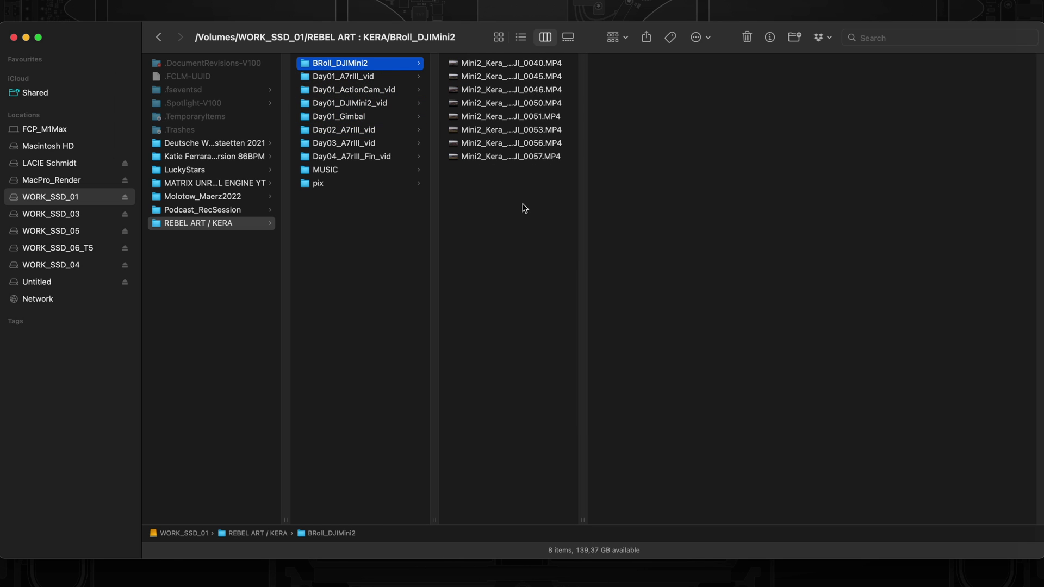
click(367, 79)
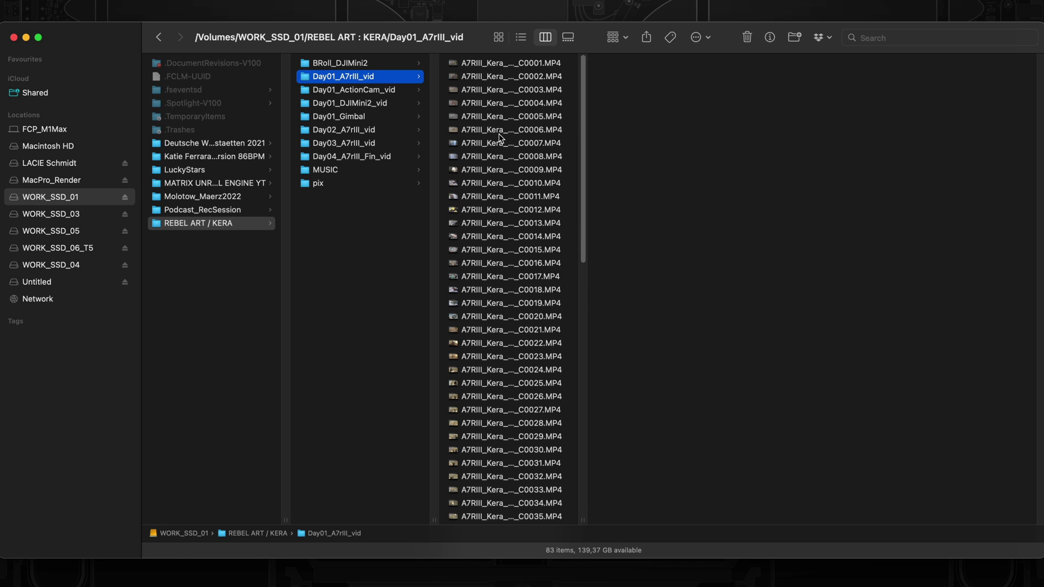
scroll(500, 138, down, 10)
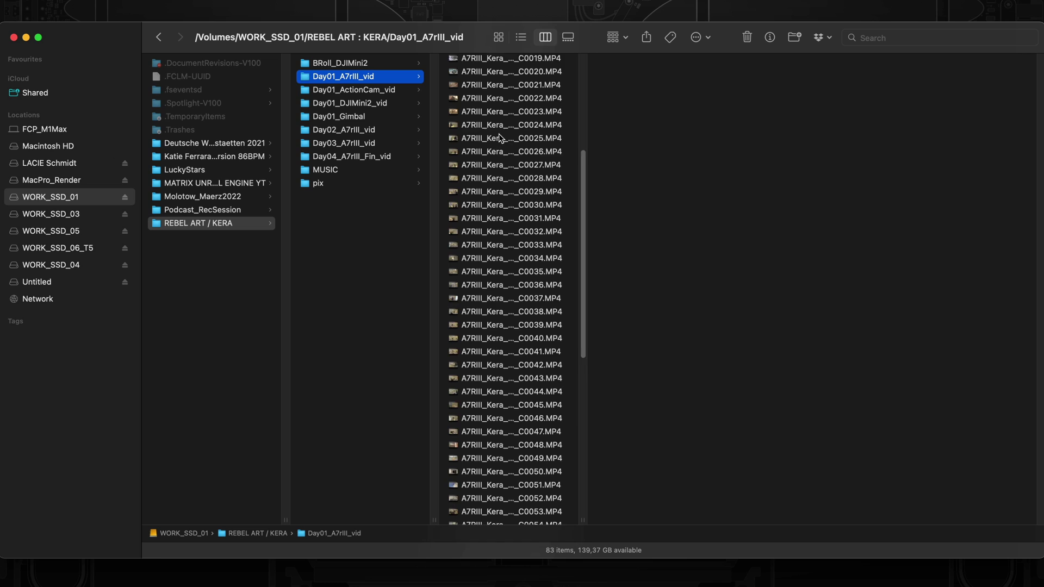
click(389, 246)
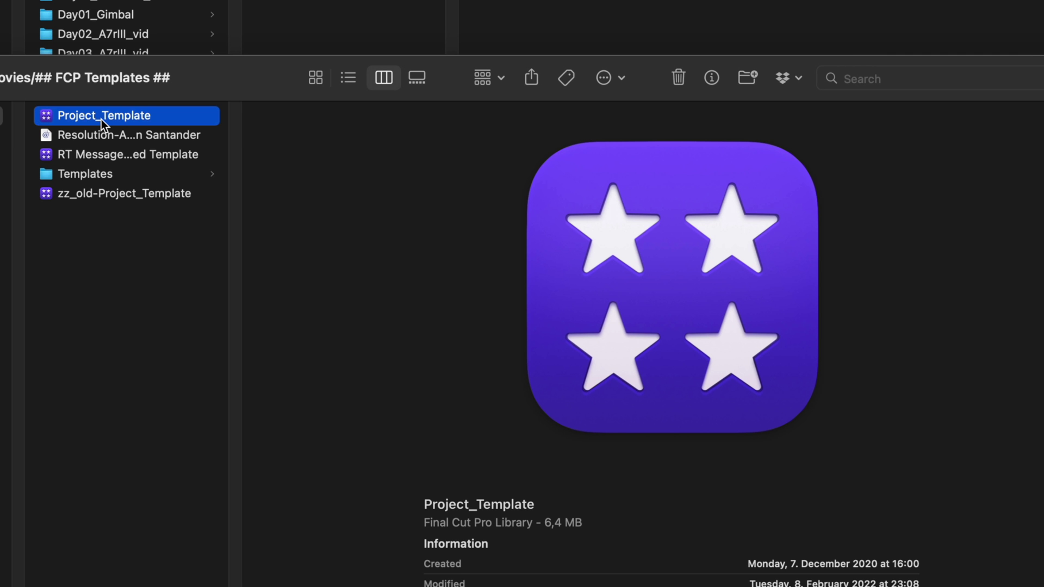
Go to Templates > MIDLAND…TEMPLATE > PROJECT TEMPLATE to reveal folders 1 DOCUMENTS to 7 FINALS.
click(99, 174)
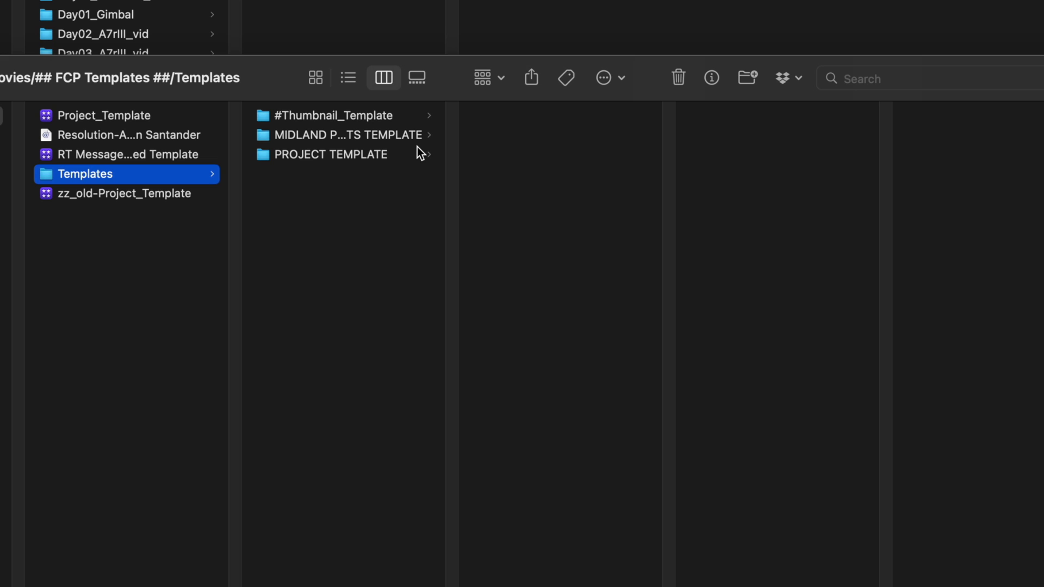
click(395, 141)
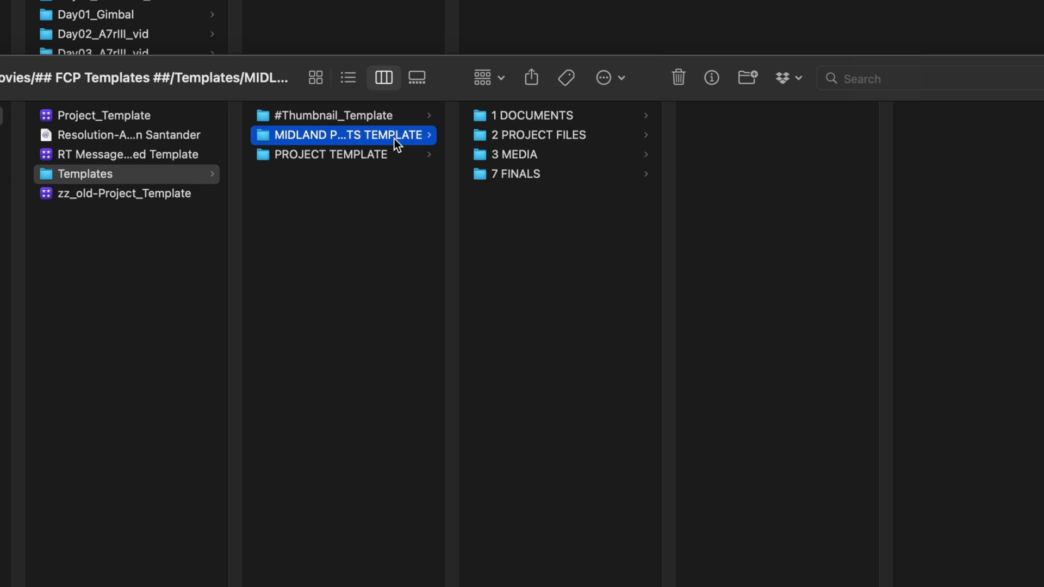
click(349, 158)
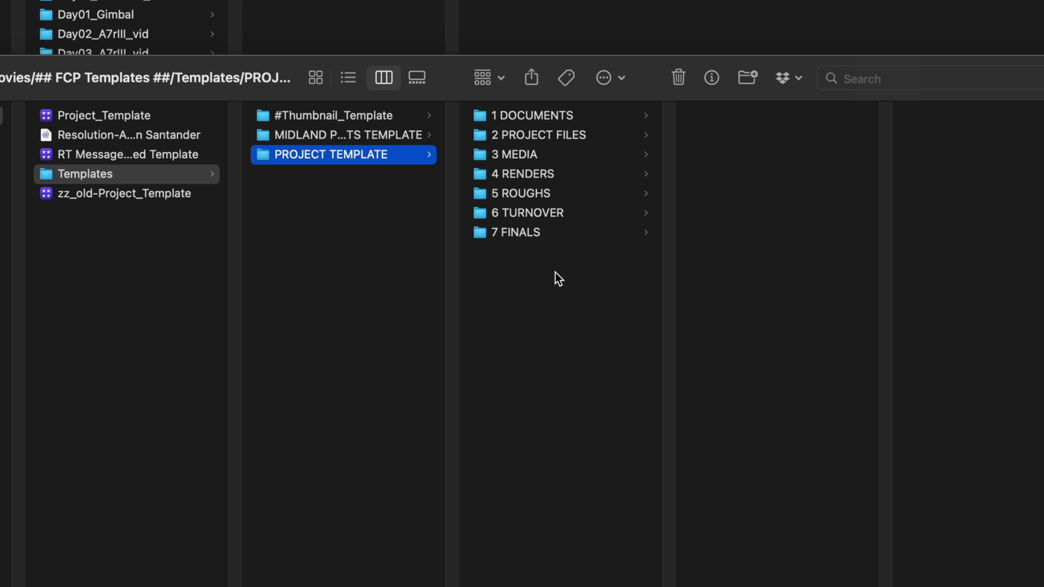
Copy the seven PROJECT TEMPLATE folders into REBEL ART / KERA.
drag(556, 272, 496, 56)
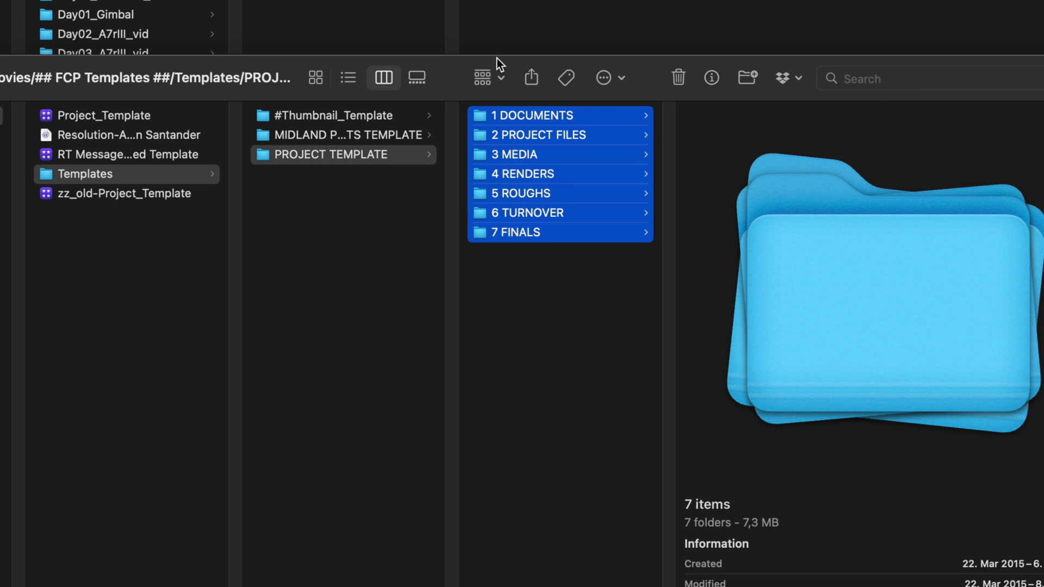
key(super+w)
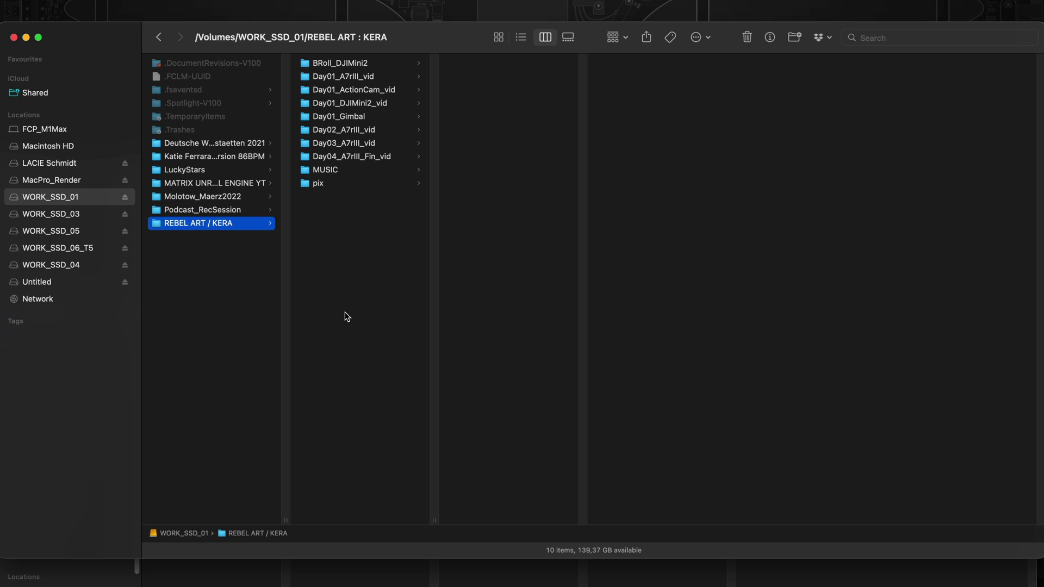
key(super+v)
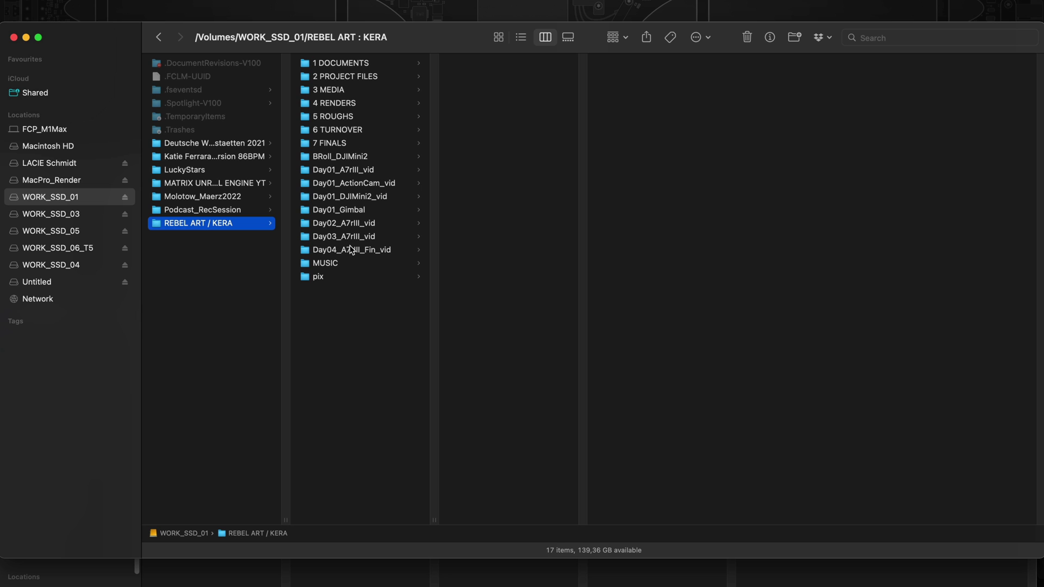
Move the eight camera clip folders into 3 MEDIA/VIDEO.
click(344, 158)
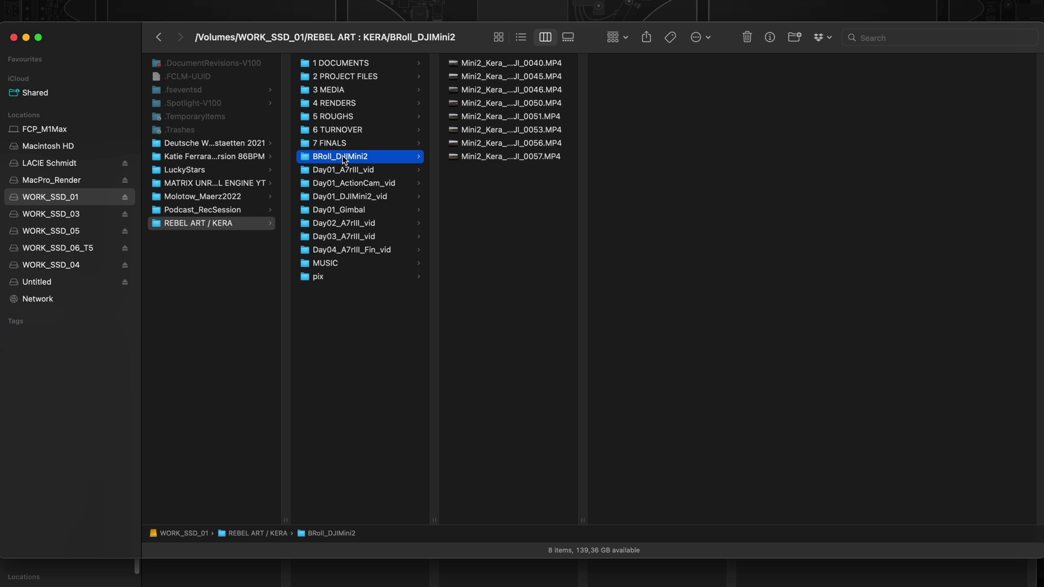
shift+click(346, 249)
drag(338, 157, 474, 117)
drag(647, 181, 658, 58)
Rename the Project_Template library to KERA_REBEL-ART and open it in Final Cut Pro.
key(Left)
key(Left)
key(Up)
key(Right)
key(Return)
text(KERA_REBEL-ART)
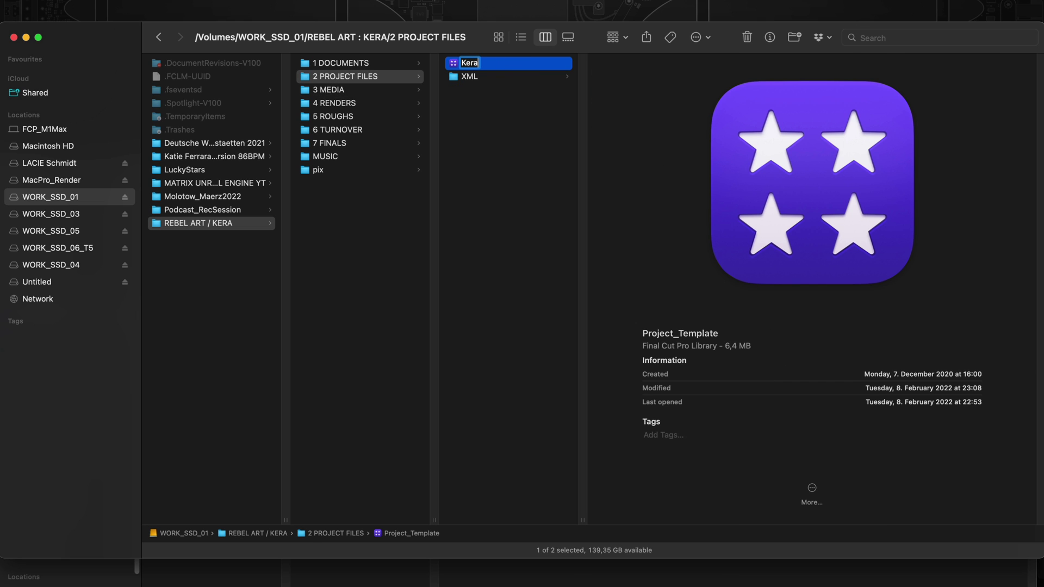
key(Return)
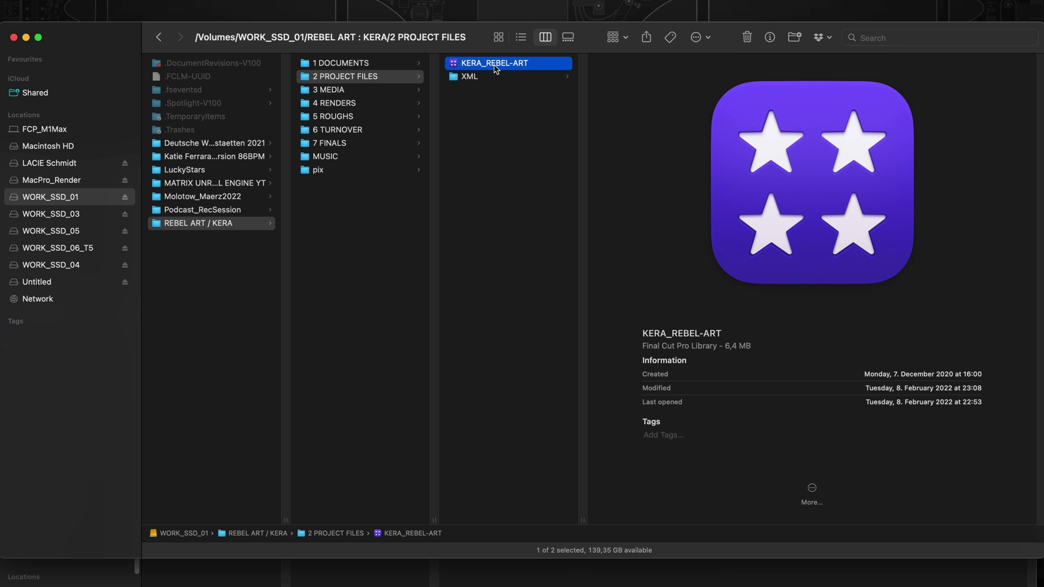
double_click(494, 64)
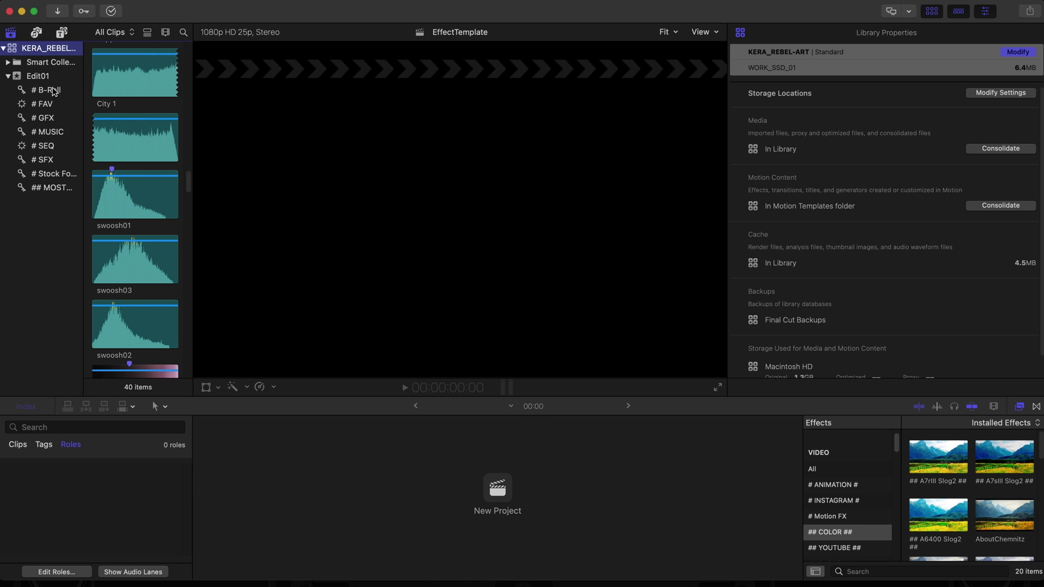
Browse the # FAV and # SFX collections and show the browser as a widened list.
click(46, 104)
key(Down)
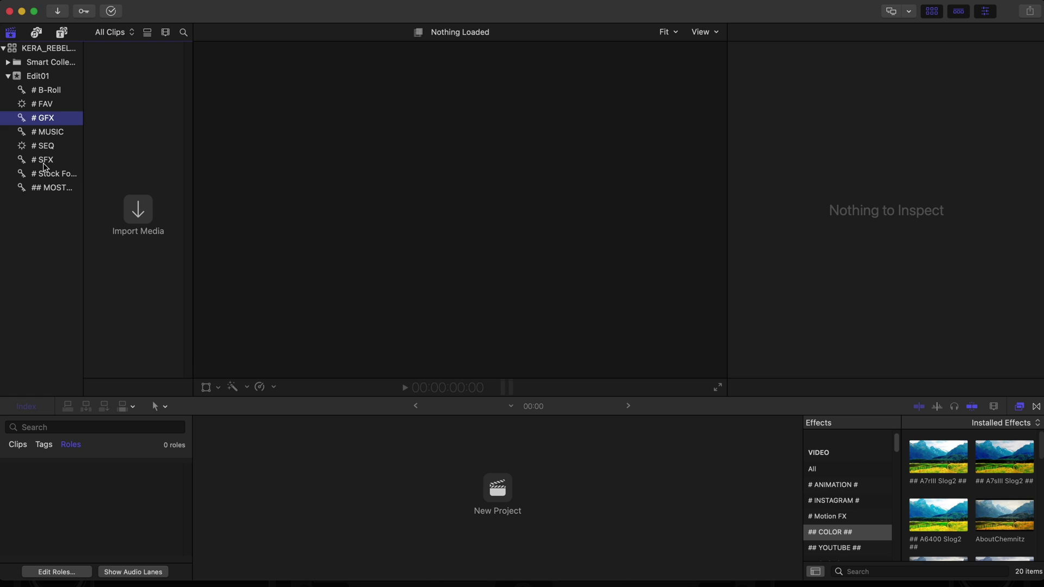
click(47, 160)
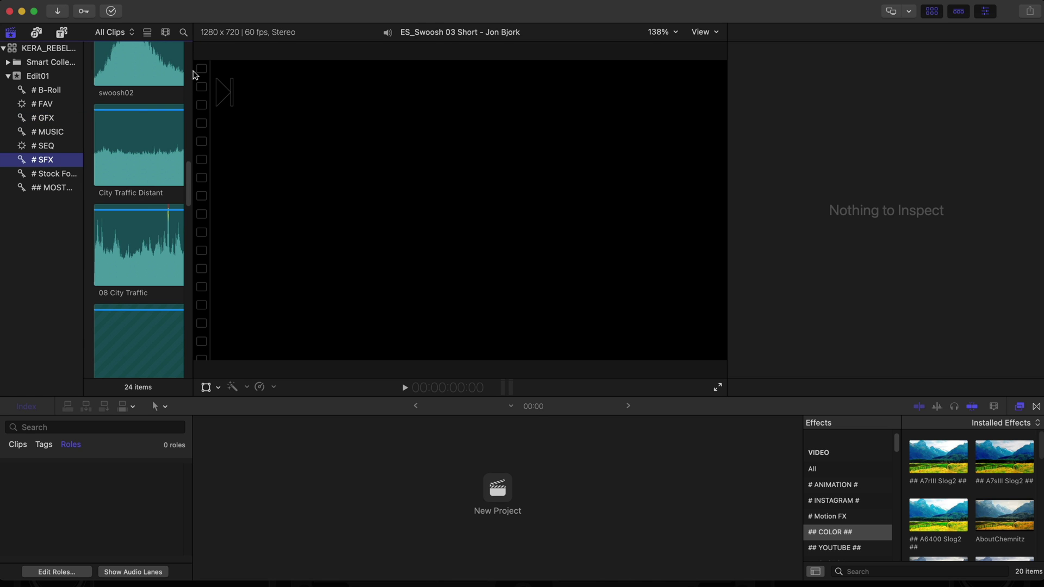
click(146, 32)
drag(190, 53, 287, 53)
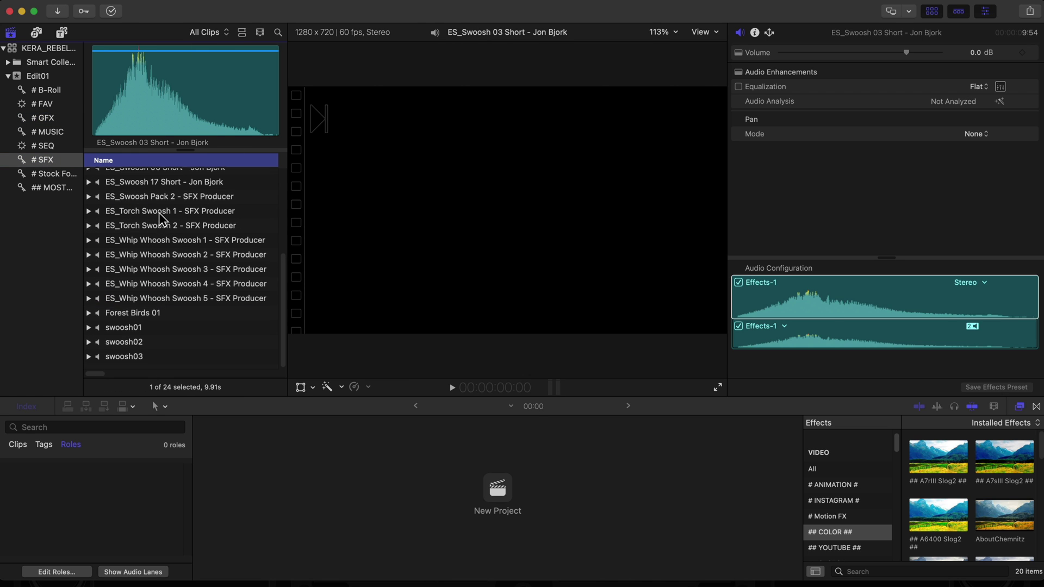
Open the EffectTemplate project from # SEQ and place the playhead at 14:14.
click(46, 146)
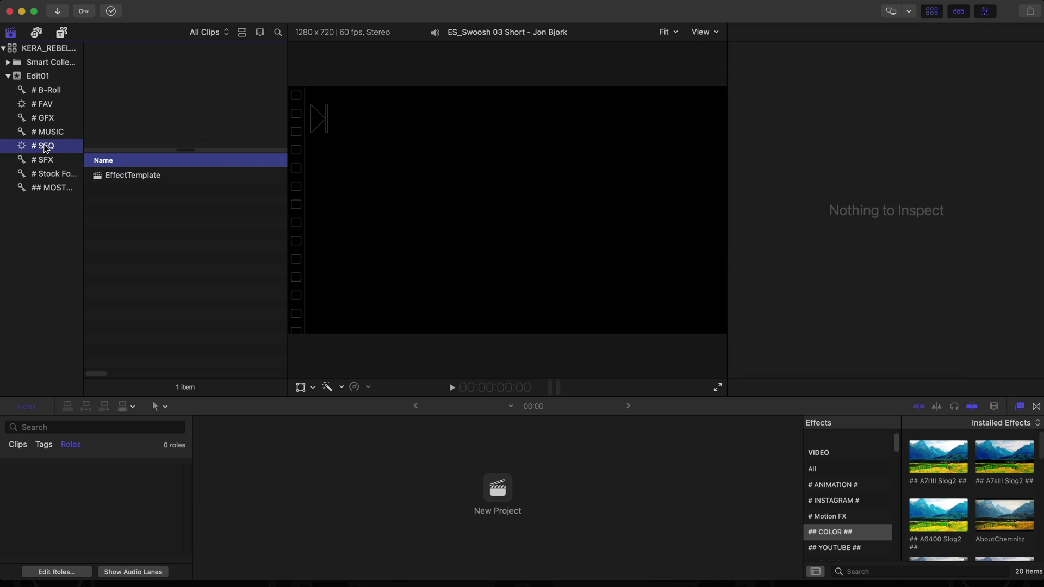
double_click(116, 175)
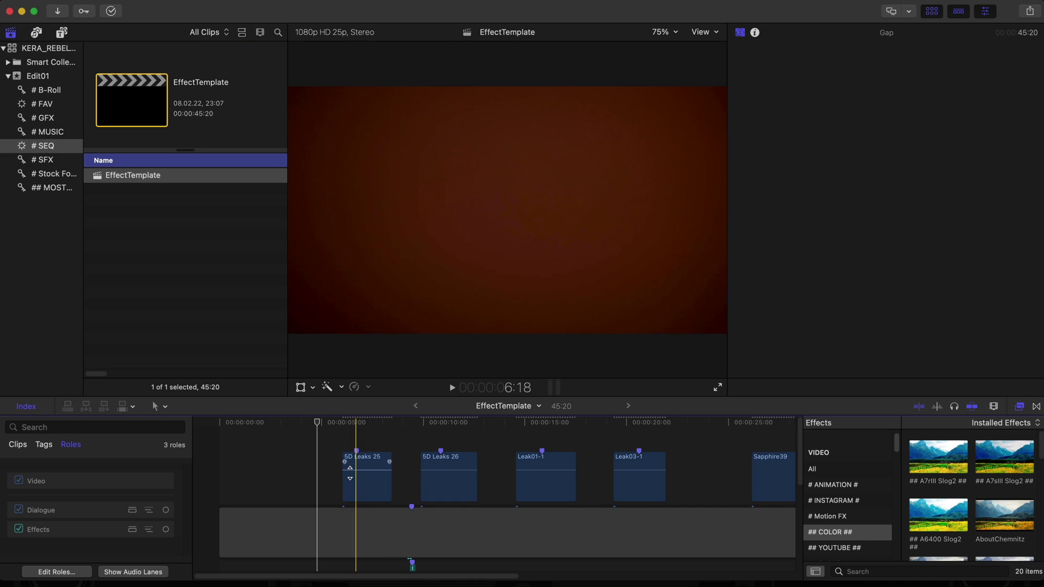
scroll(567, 454, down, 5)
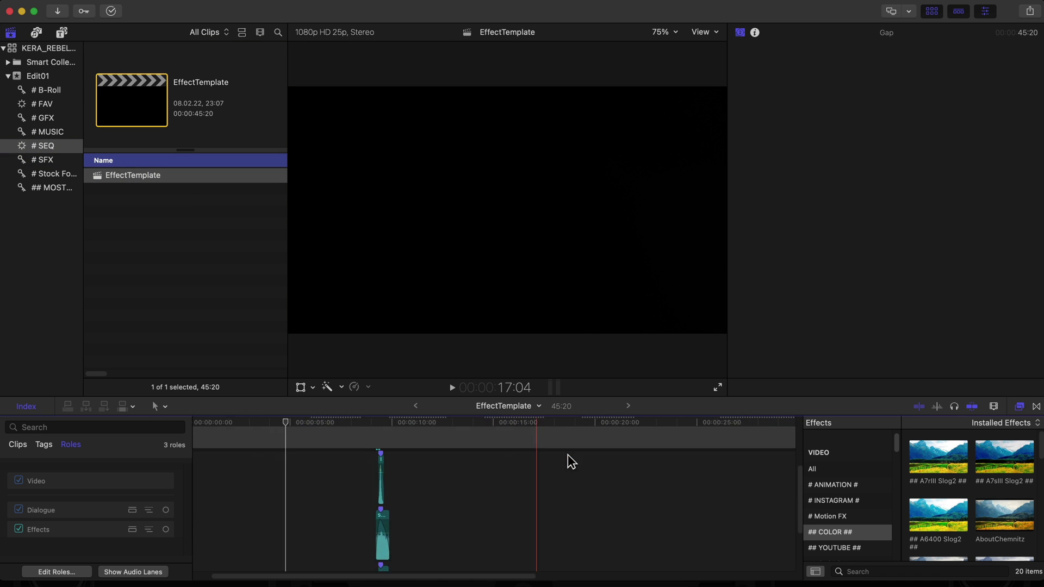
click(500, 492)
scroll(499, 490, up, 5)
scroll(499, 490, right, 5)
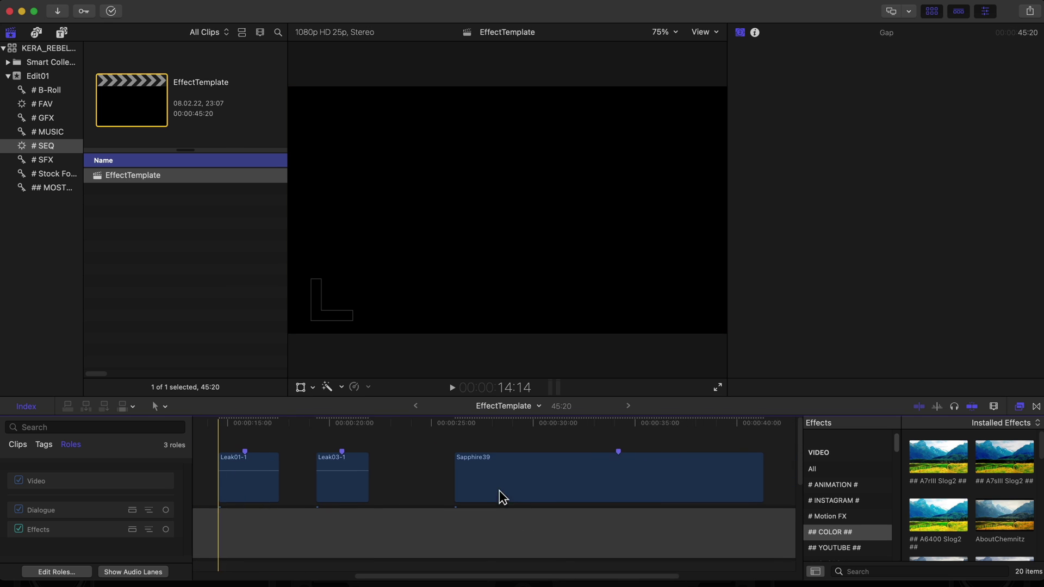
scroll(424, 469, left, 3)
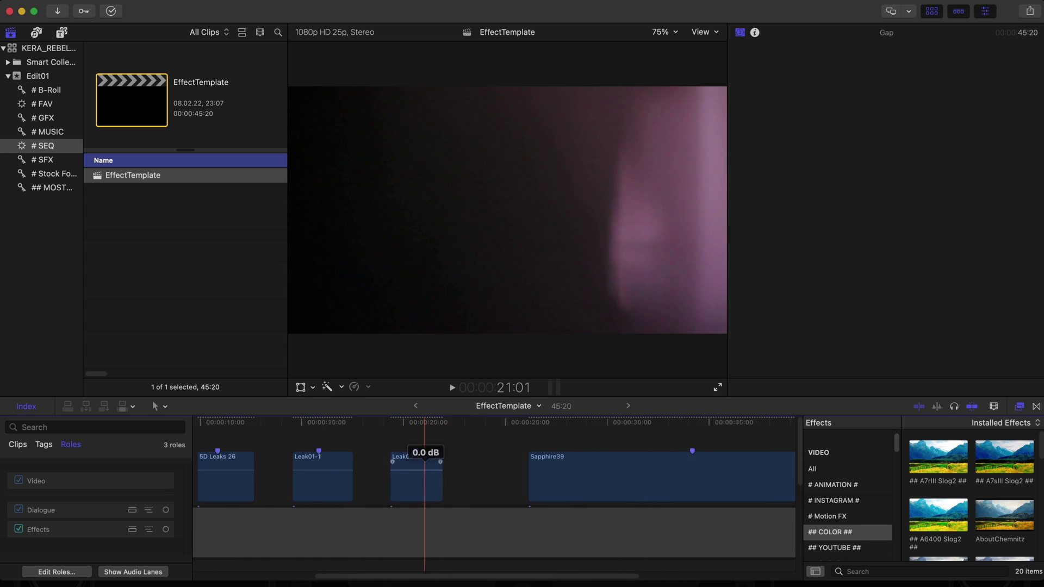
scroll(424, 462, left, 5)
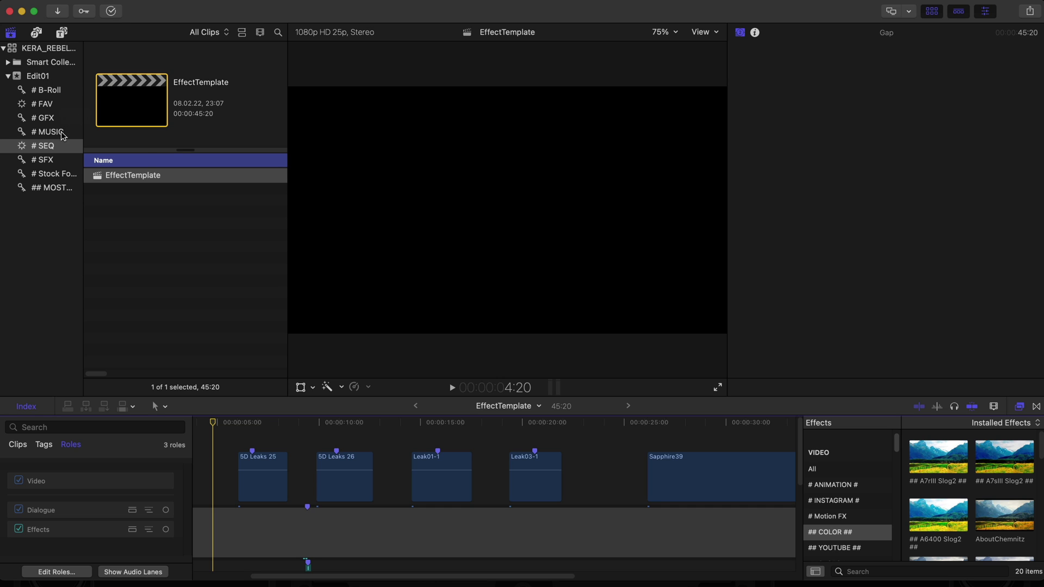
Drag the eight 3 MEDIA > VIDEO folders onto Edit01, then widen the library list.
key(super+Tab)
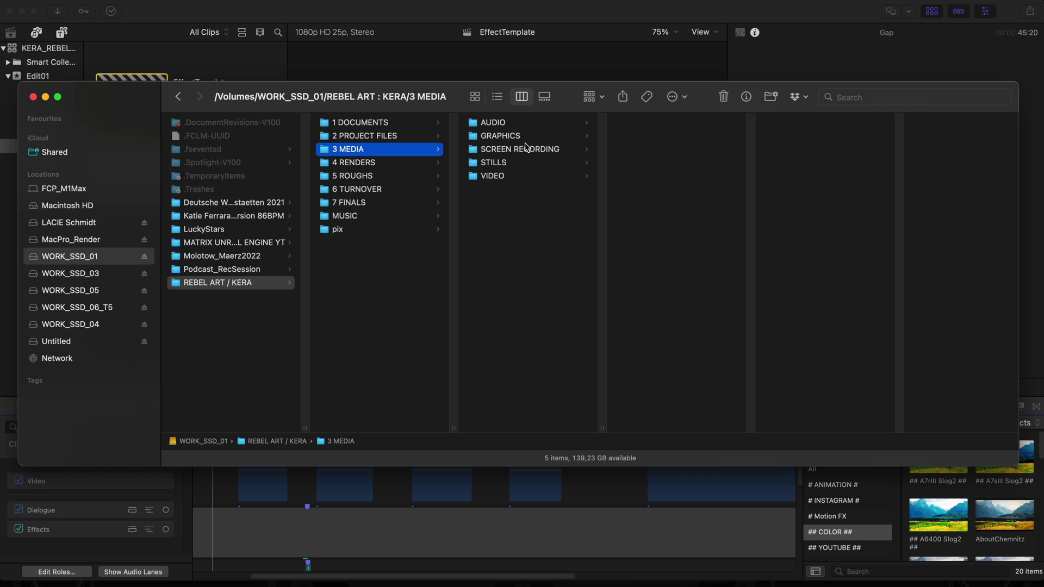
click(496, 178)
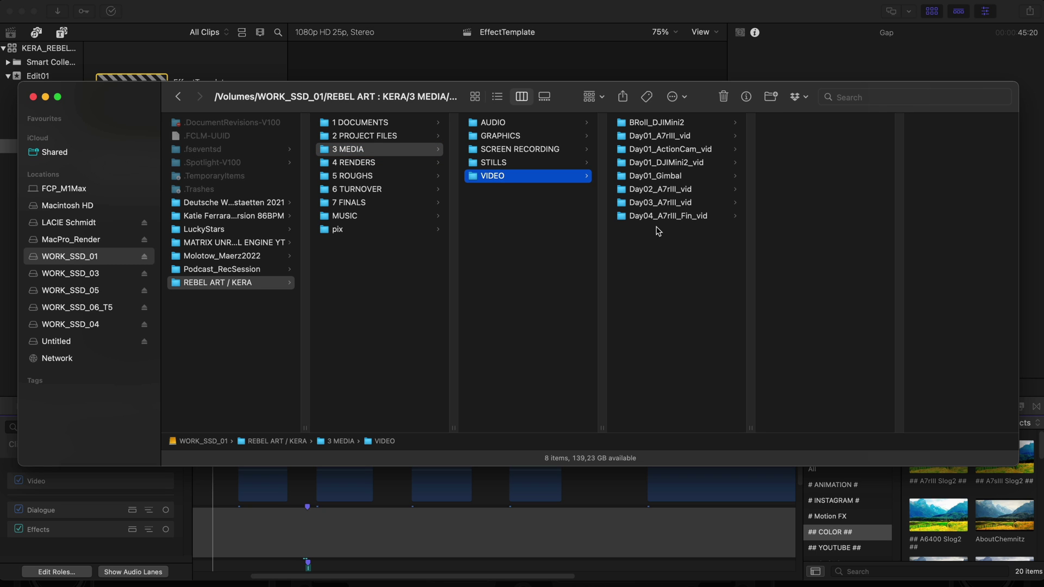
drag(689, 241, 24, 77)
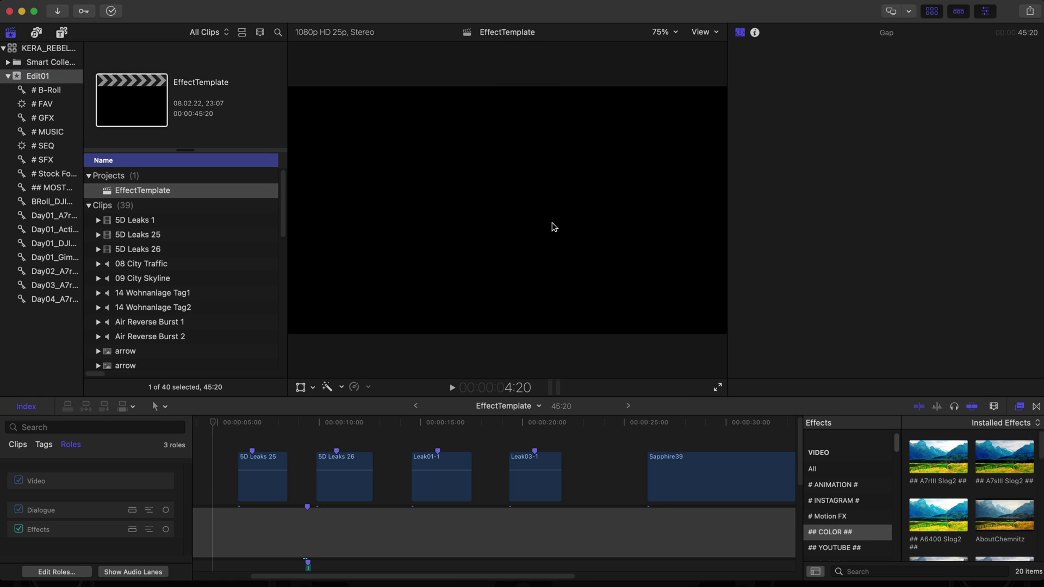
drag(83, 163, 123, 167)
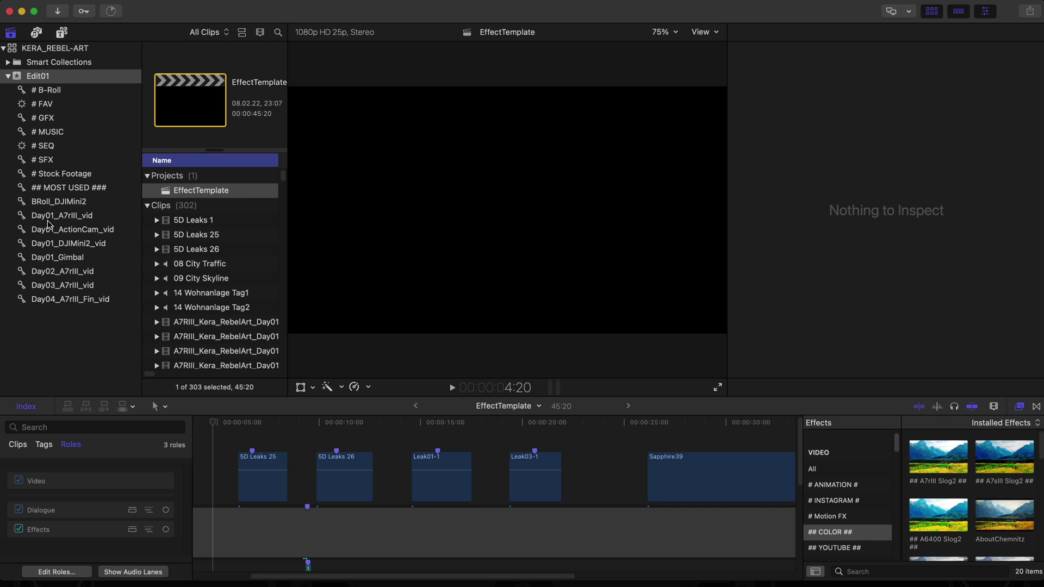
click(63, 215)
click(210, 219)
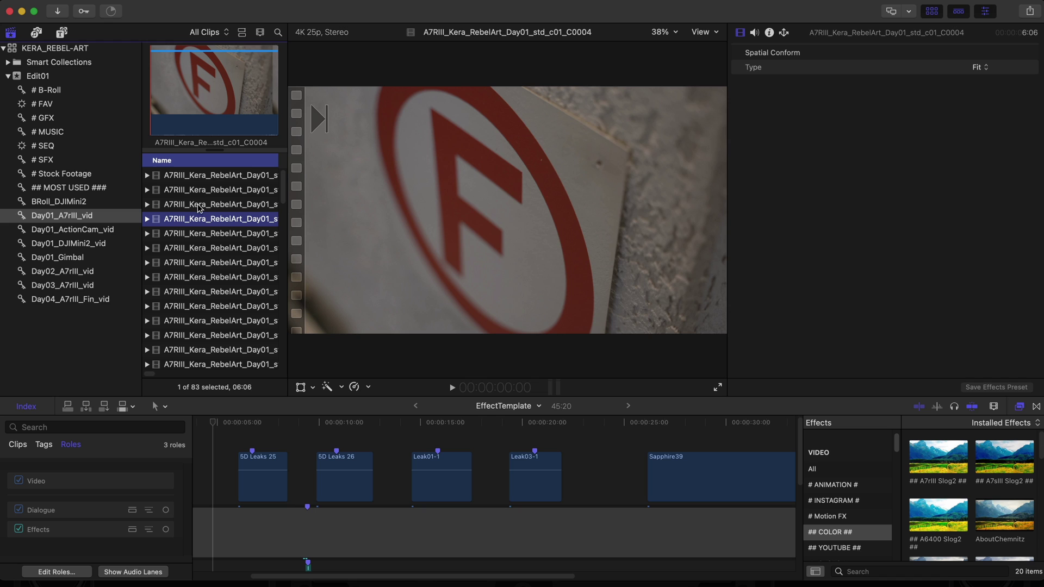
click(38, 77)
click(54, 1)
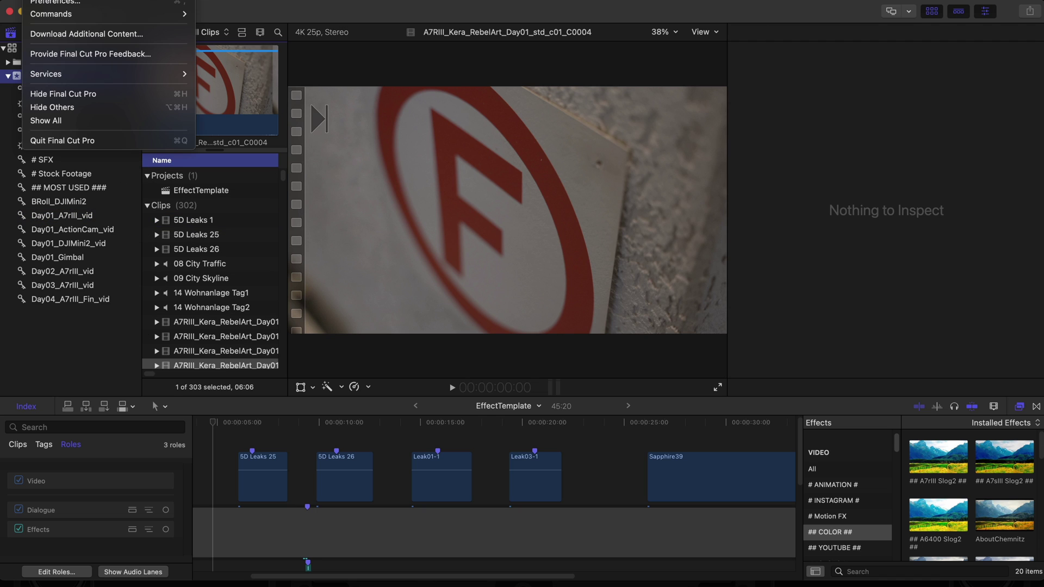
click(73, 3)
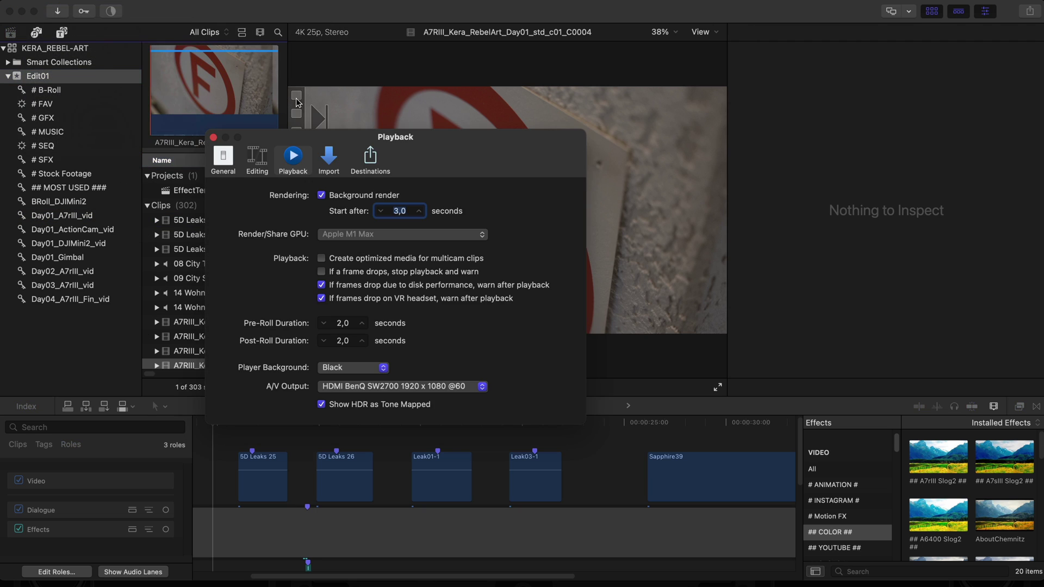
click(328, 159)
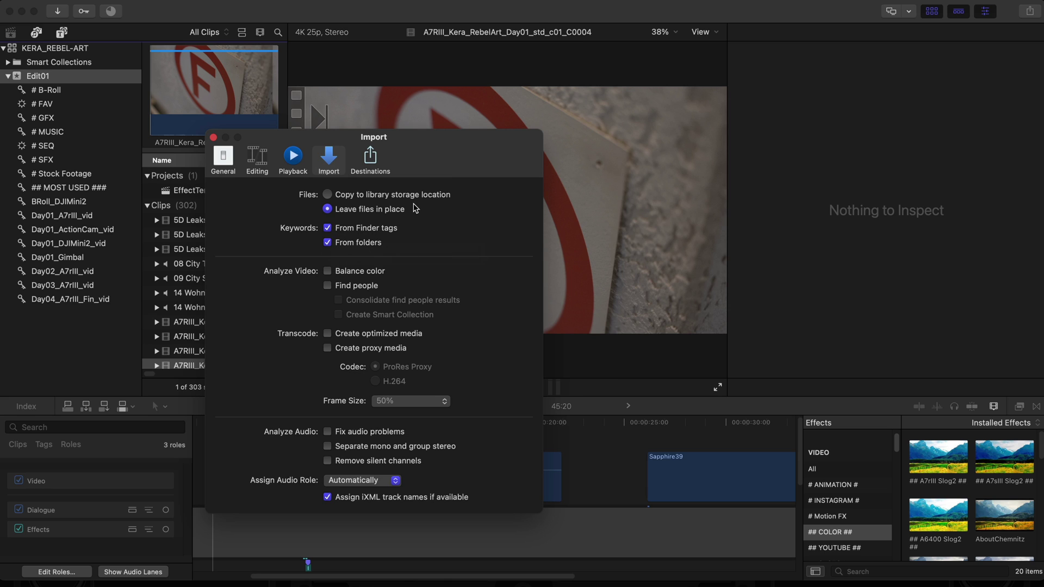
key(super+w)
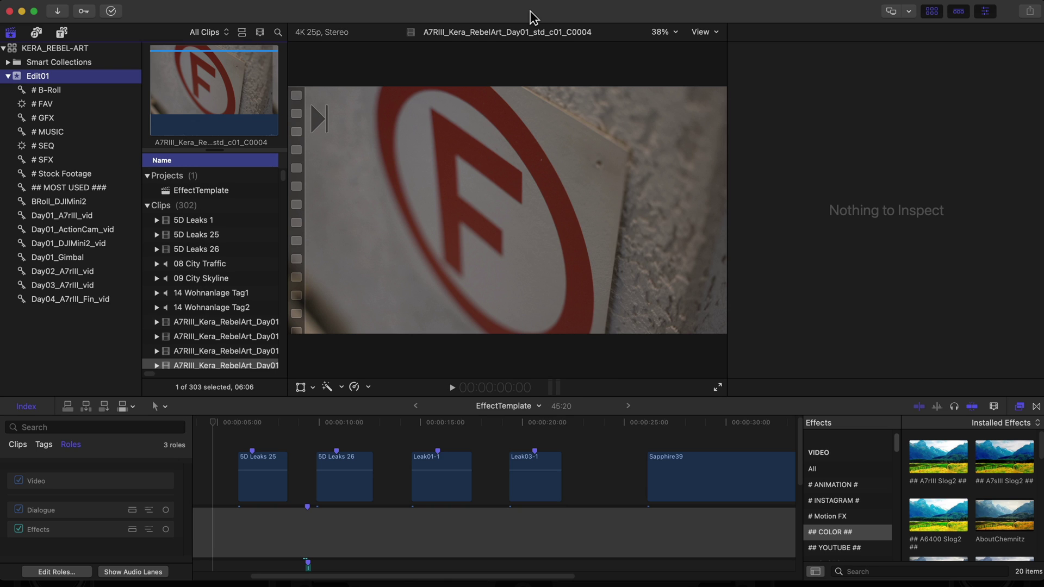